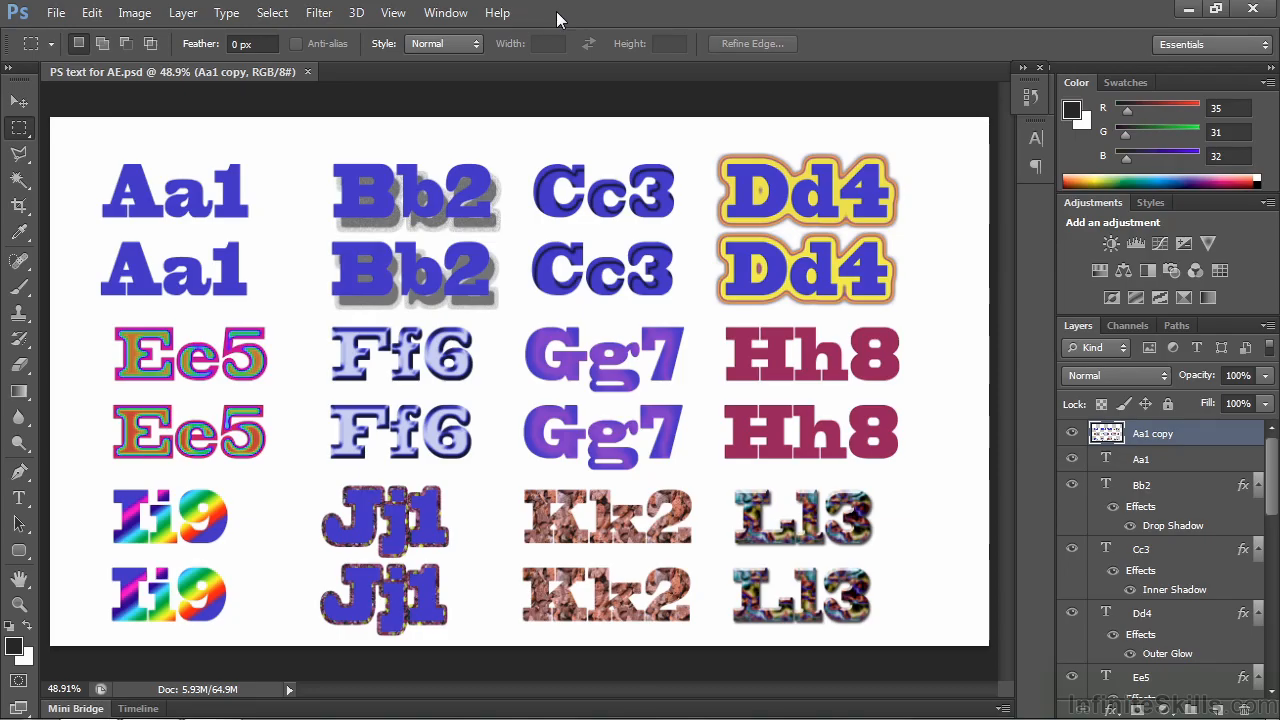
# - Browse from PhotoSpin-assets to the Other assets folder to locate PS text for AE.psd, without opening a file
pyautogui.click(56, 13)
pyautogui.click(70, 53)
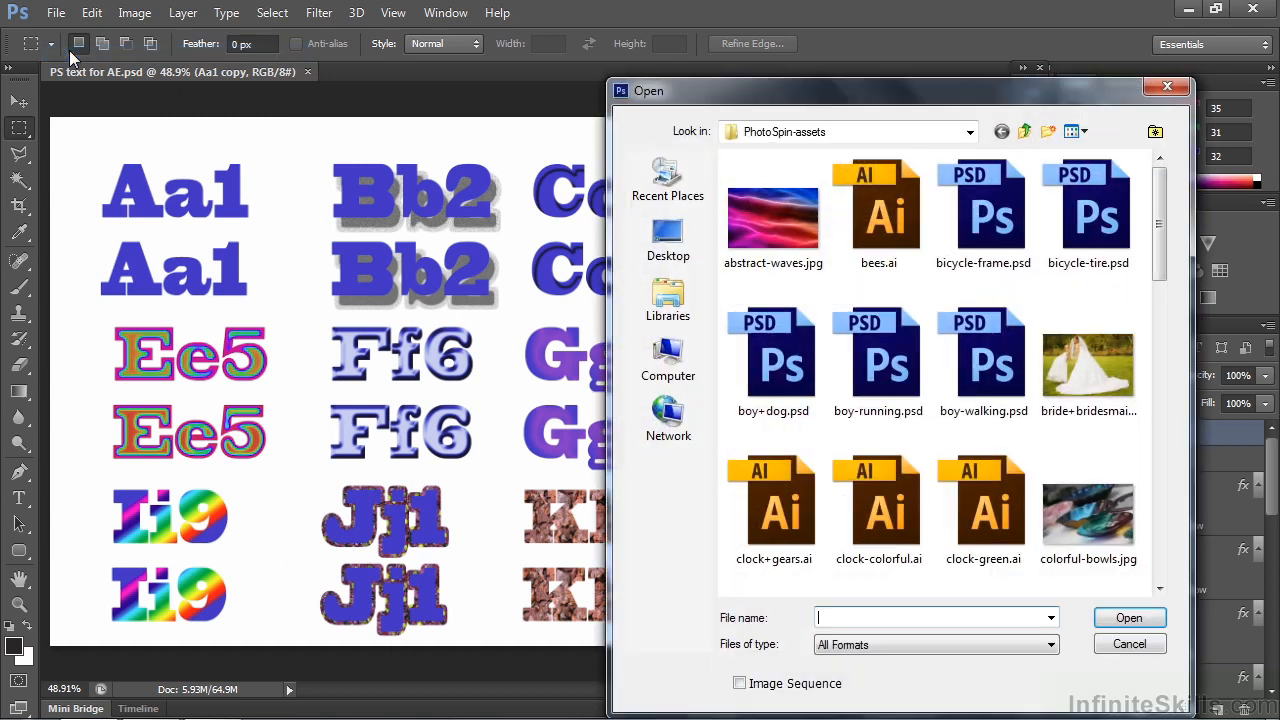
pyautogui.click(1024, 131)
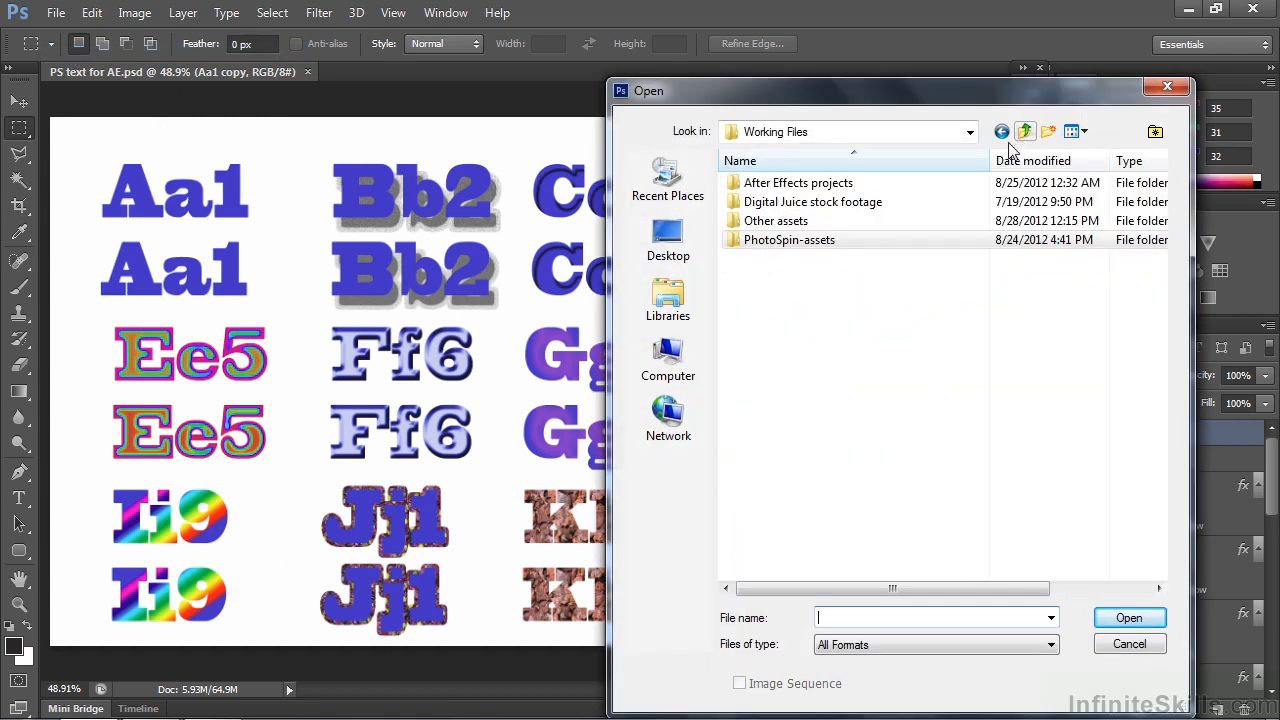
pyautogui.doubleClick(740, 221)
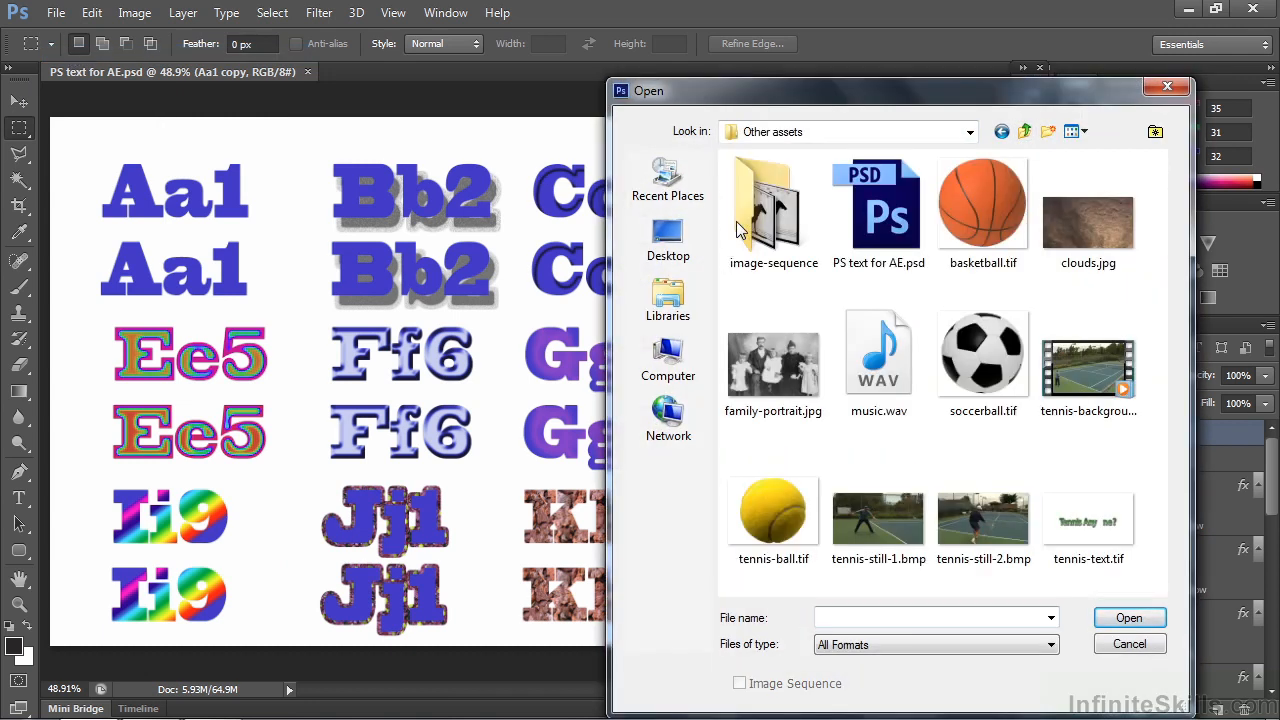
pyautogui.click(1129, 646)
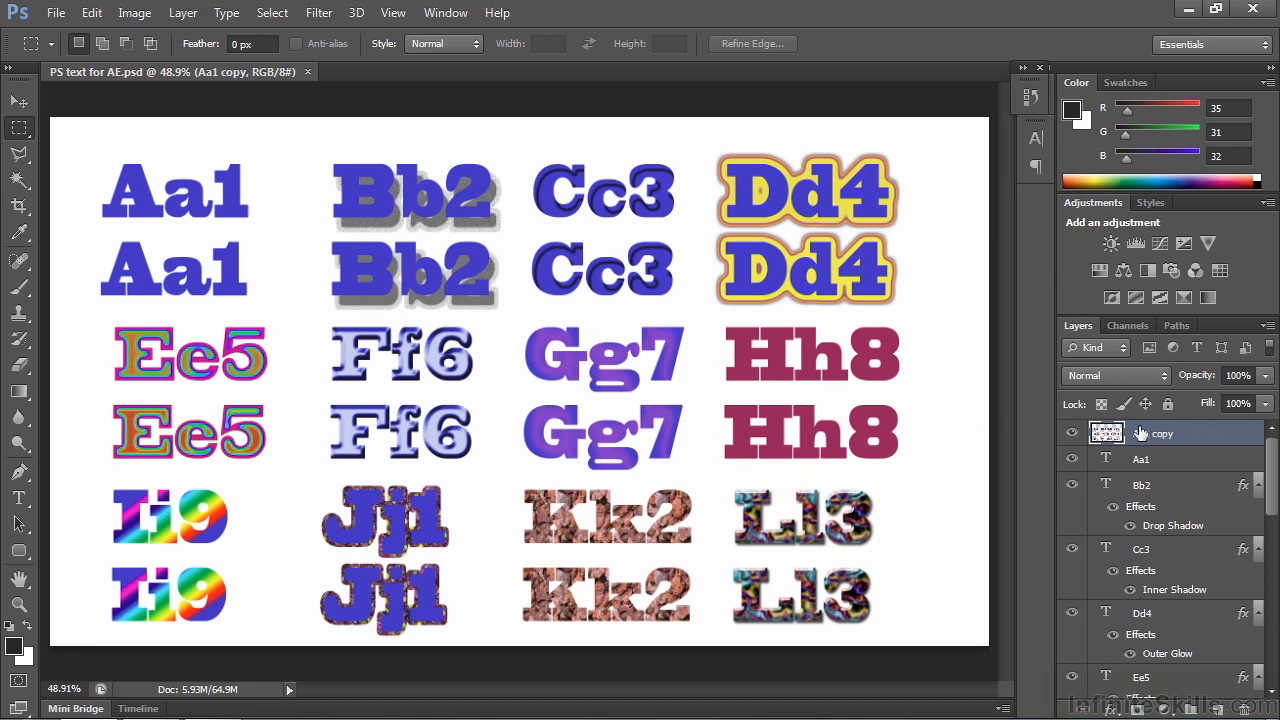
# - Compare the artwork with the Aa1 copy layer hidden and shown, leaving the layer shown
pyautogui.click(1071, 434)
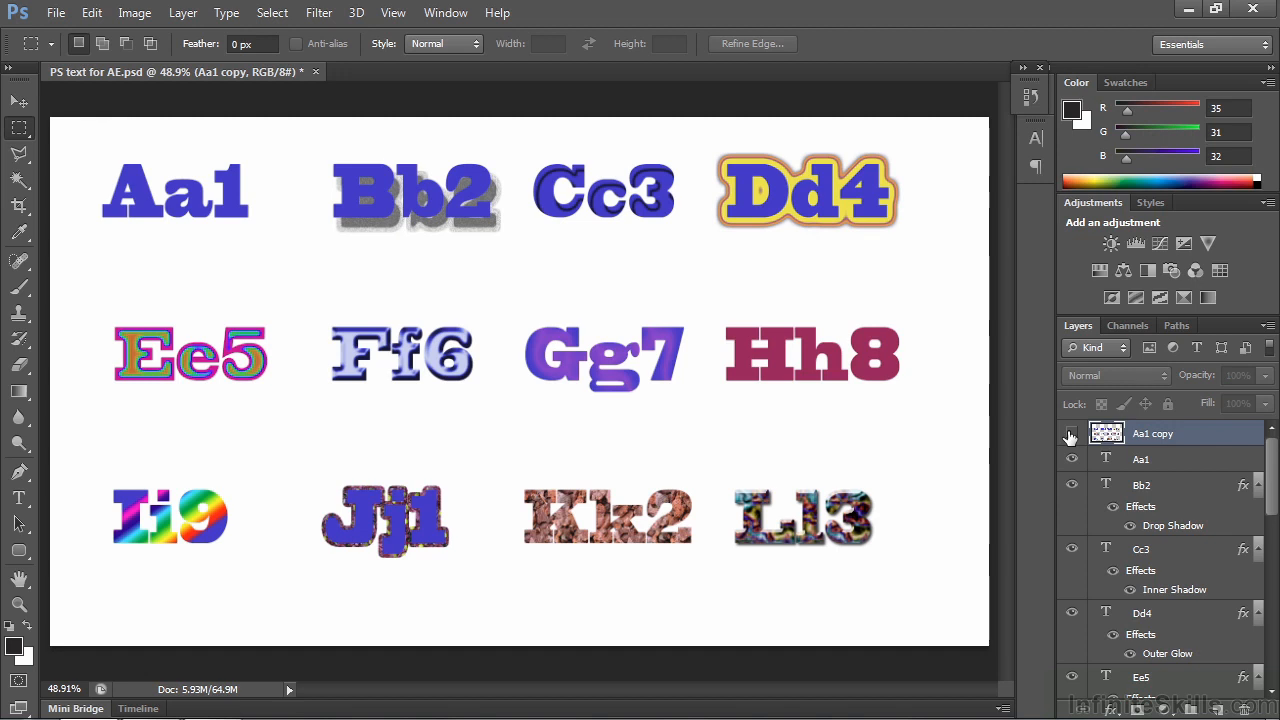
pyautogui.click(1071, 434)
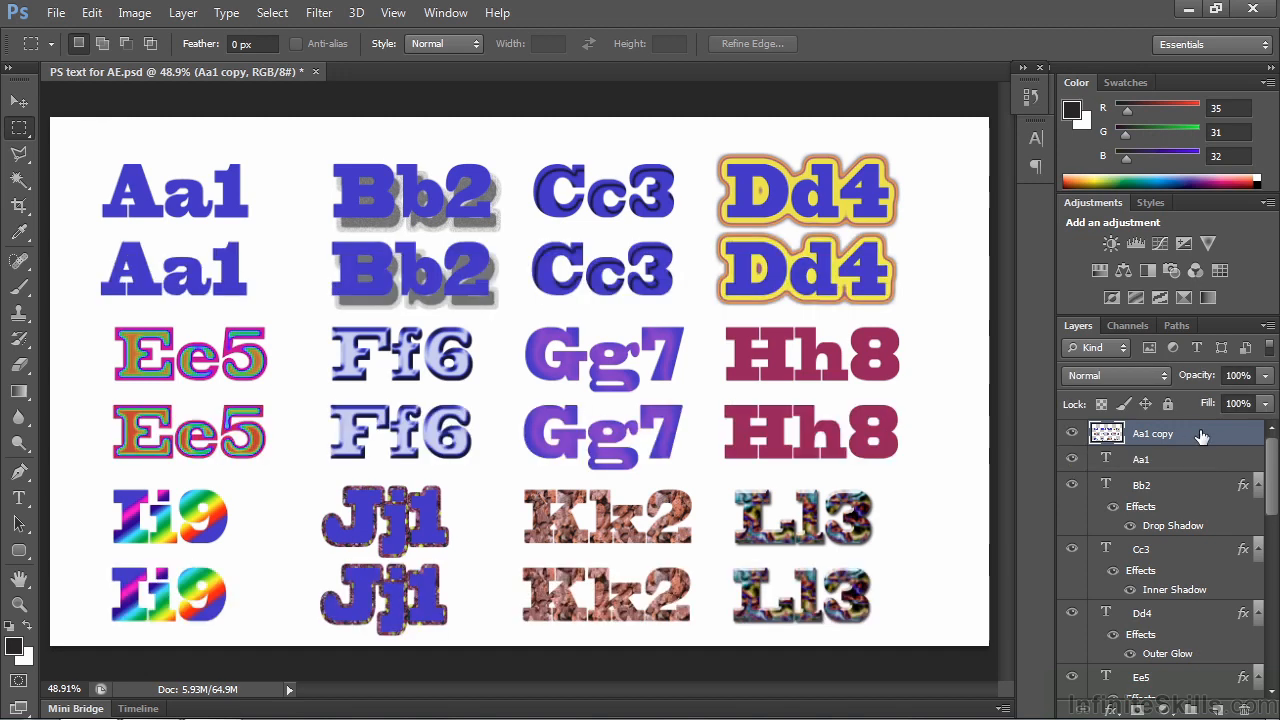
pyautogui.click(1071, 434)
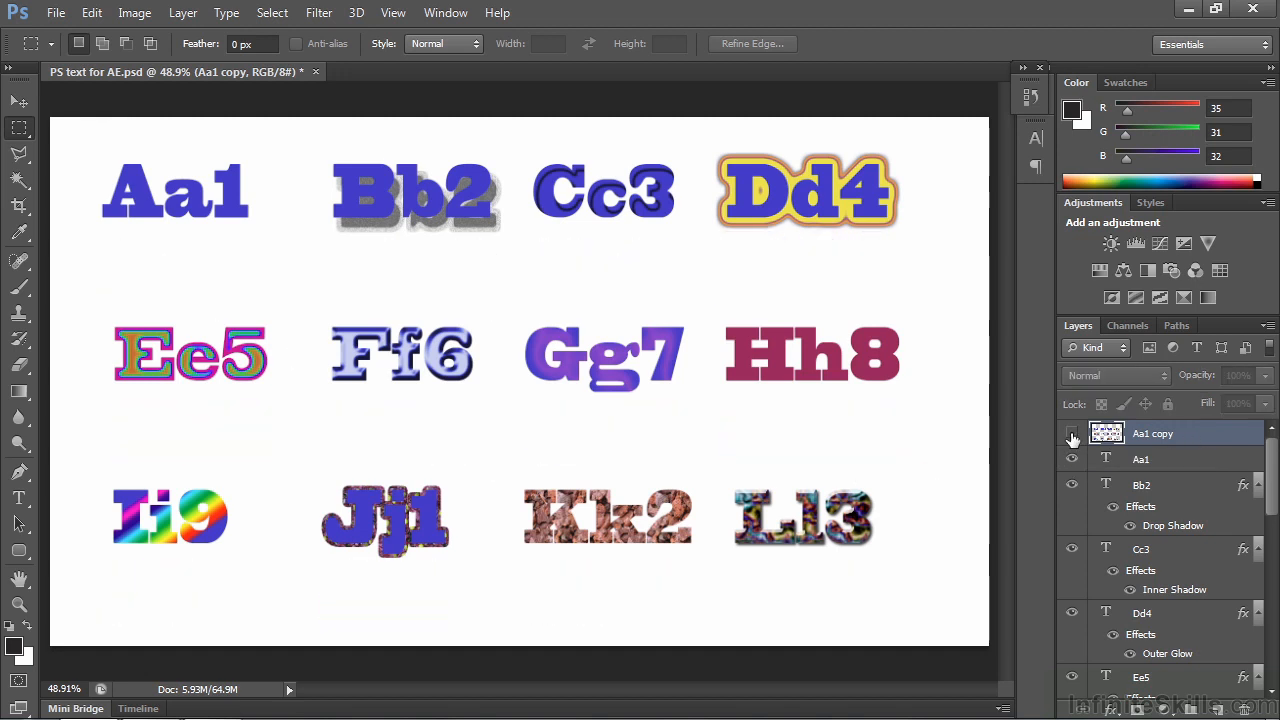
pyautogui.click(1069, 433)
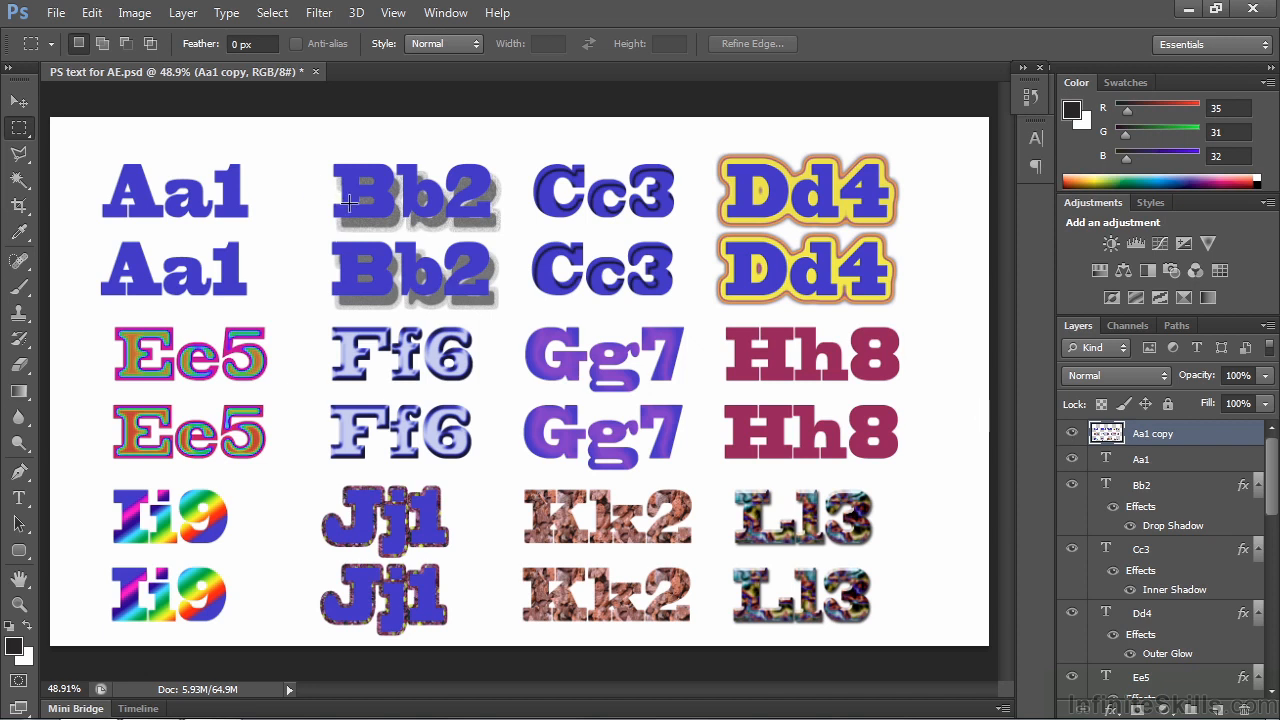
# - Inspect the Drop Shadow settings in the Bb2 layer's style and leave them as they are
pyautogui.click(1241, 490)
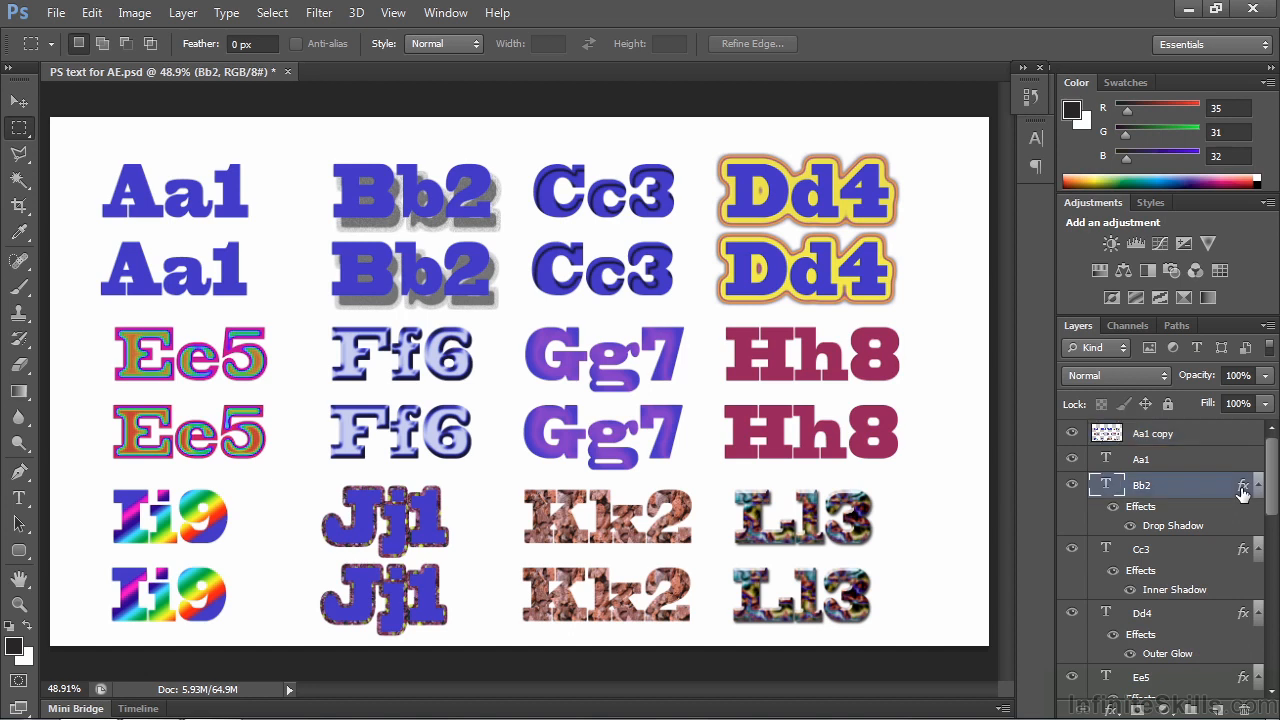
pyautogui.doubleClick(1241, 490)
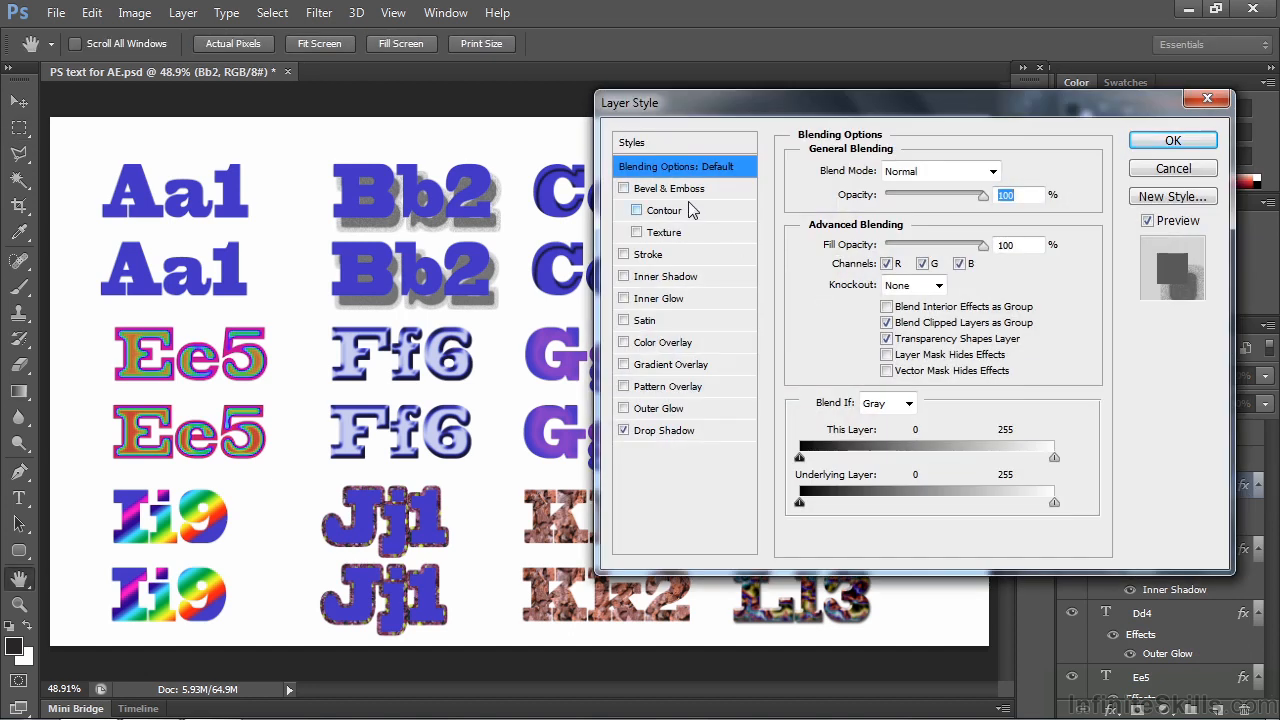
pyautogui.click(670, 430)
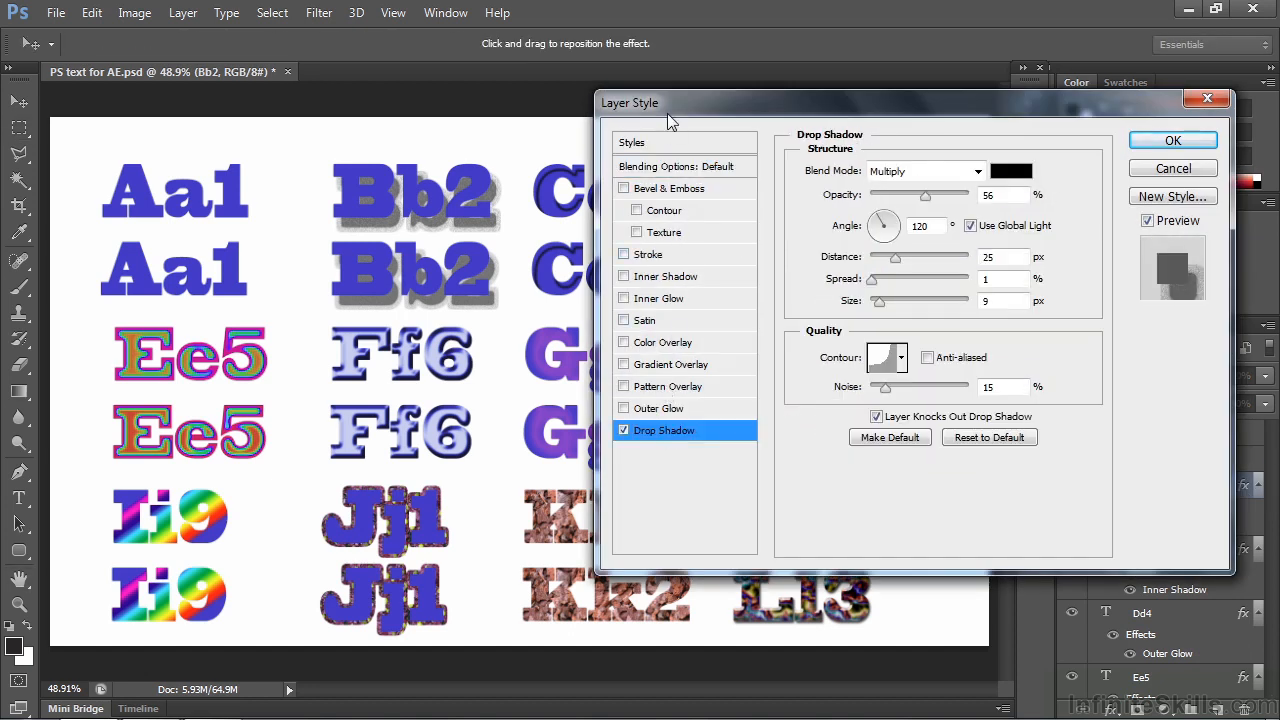
pyautogui.click(1180, 170)
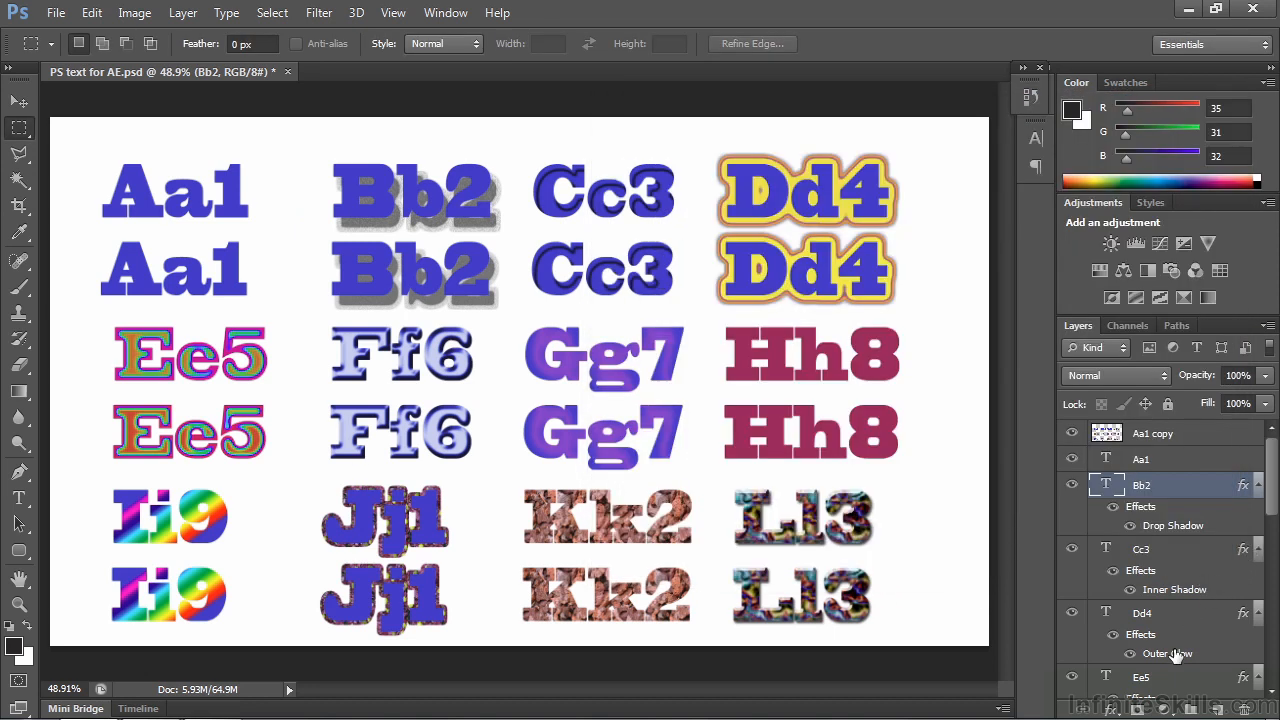
# - Review the effects applied to the text layers down to the Background, and show the preset layer styles
pyautogui.scroll(-5, 1273, 500)
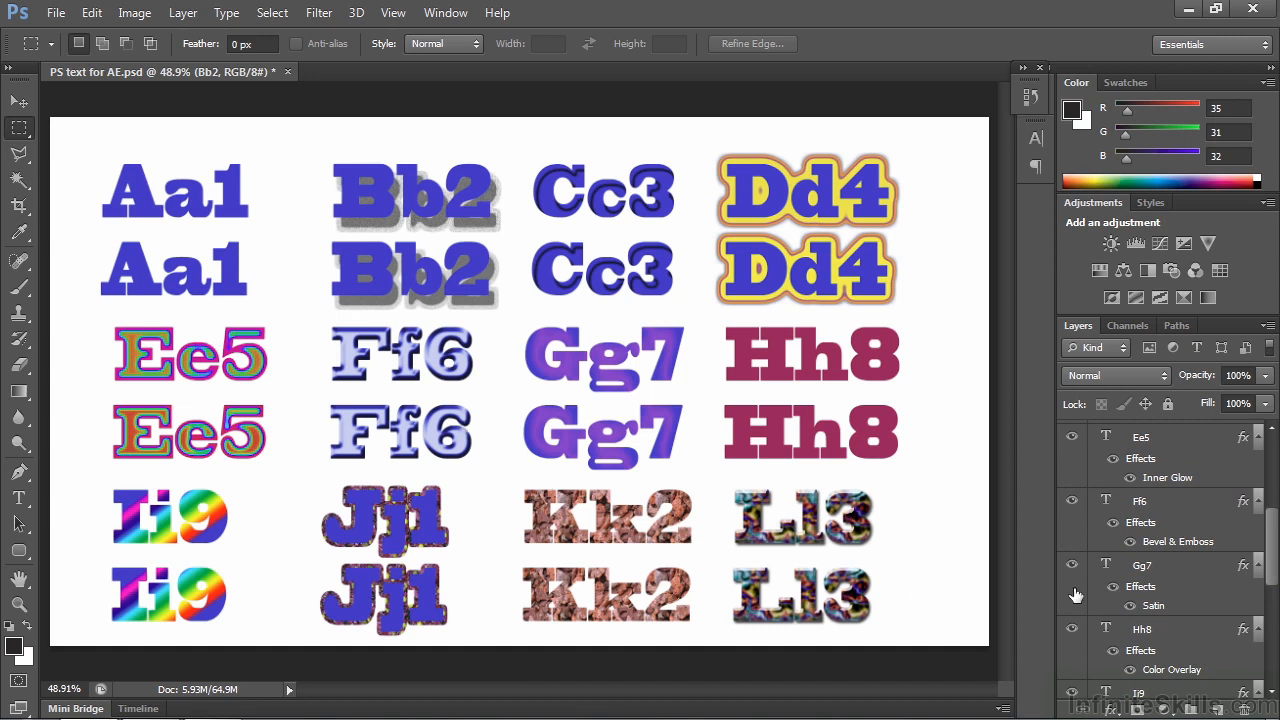
pyautogui.moveTo(1275, 567); pyautogui.dragTo(1276, 668)
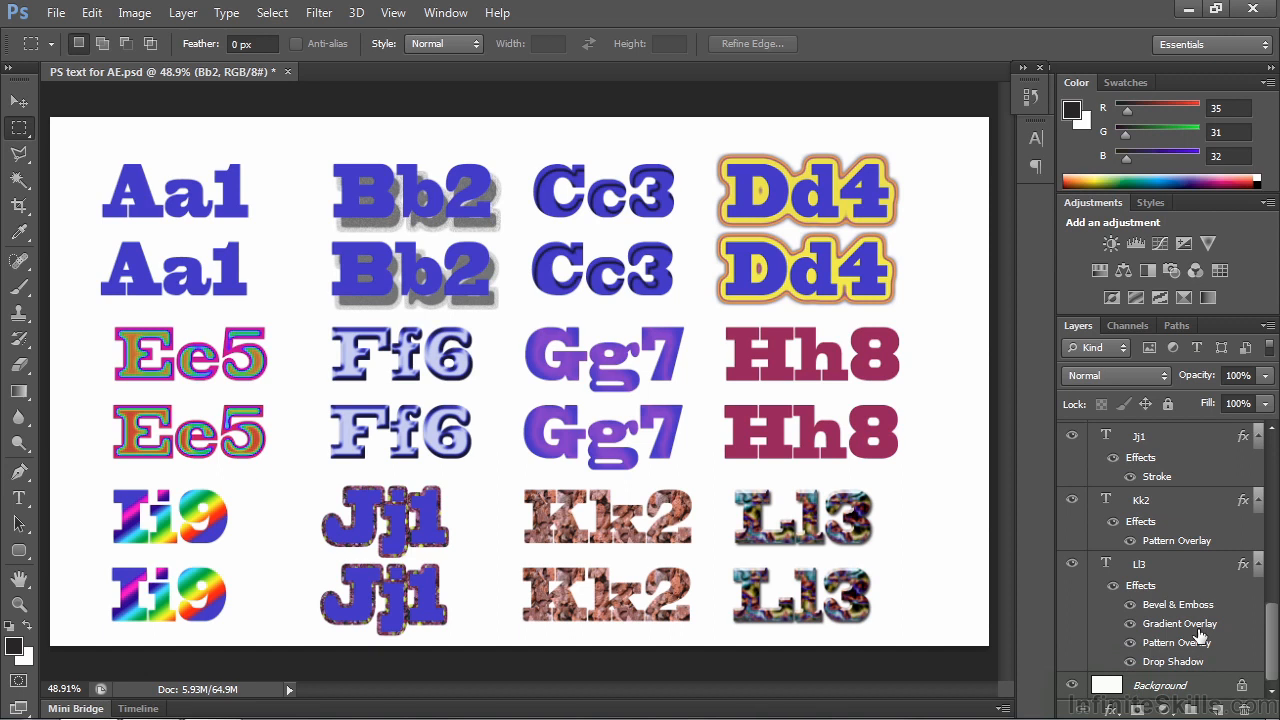
pyautogui.click(1152, 203)
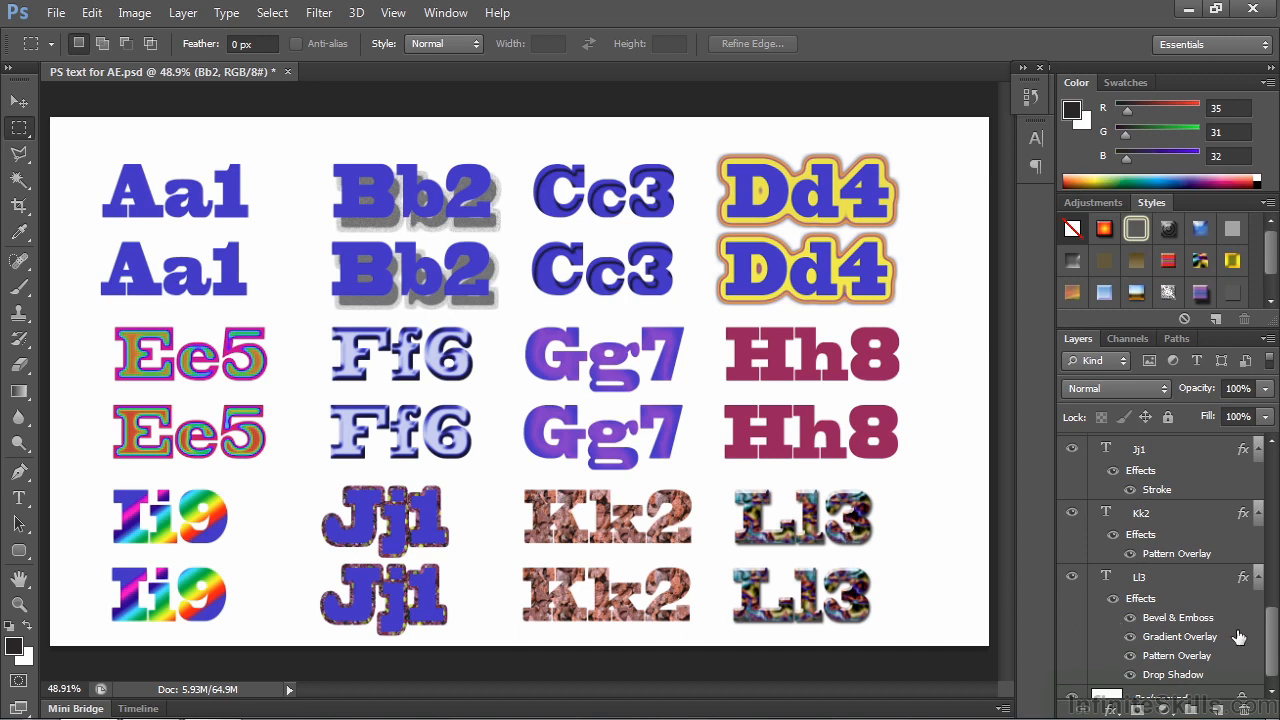
pyautogui.scroll(-1, 1274, 645)
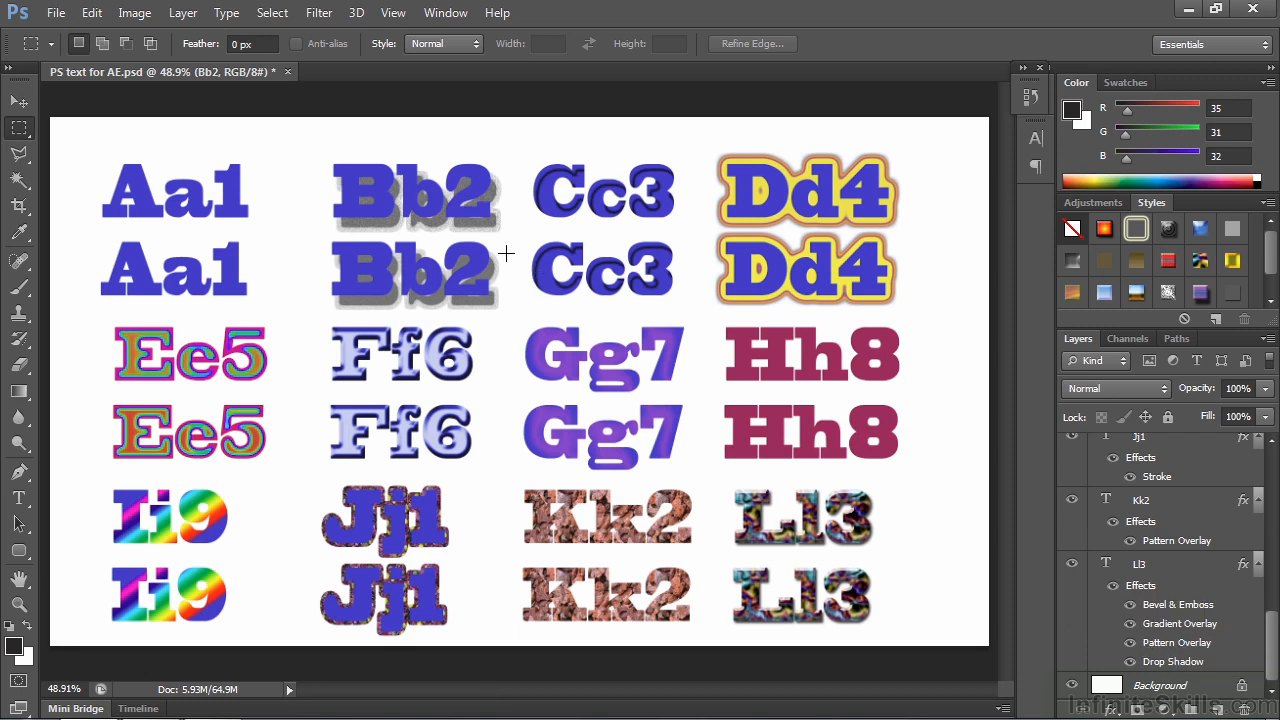
pyautogui.scroll(10, 1243, 600)
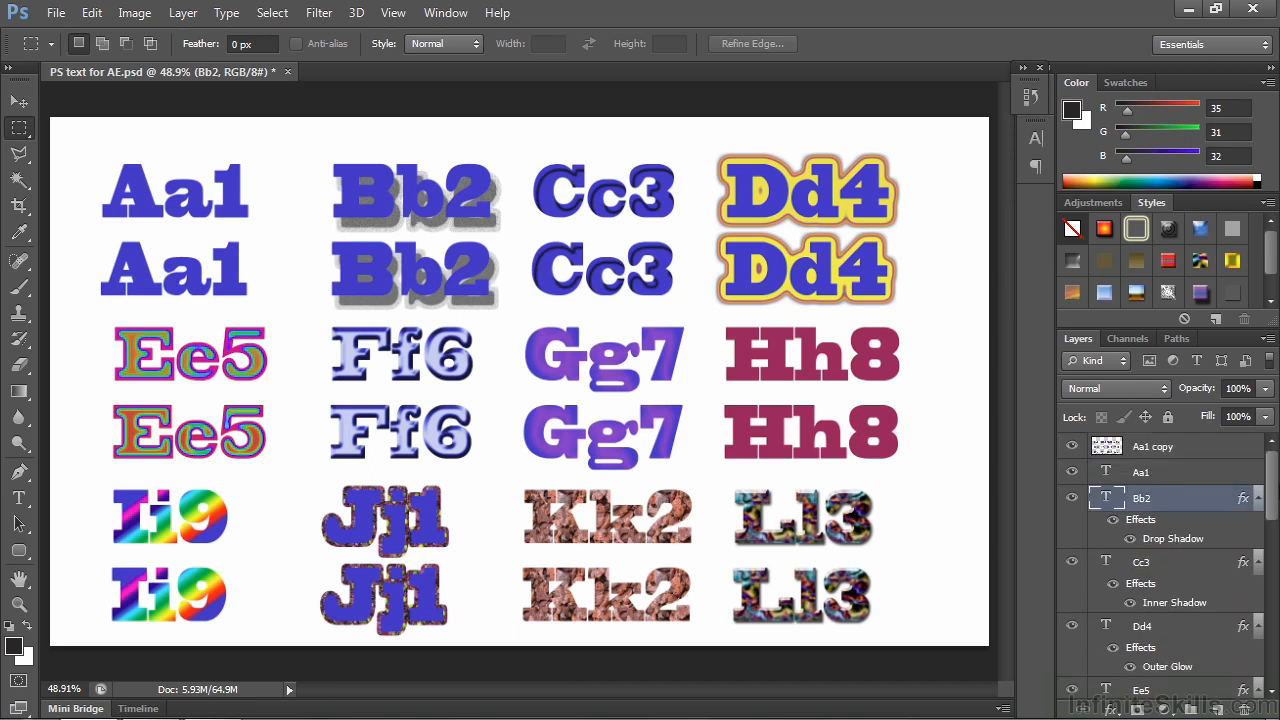
# - Examine the contour choices for the Bb2 layer's Drop Shadow without applying any change
pyautogui.doubleClick(1244, 503)
pyautogui.click(672, 430)
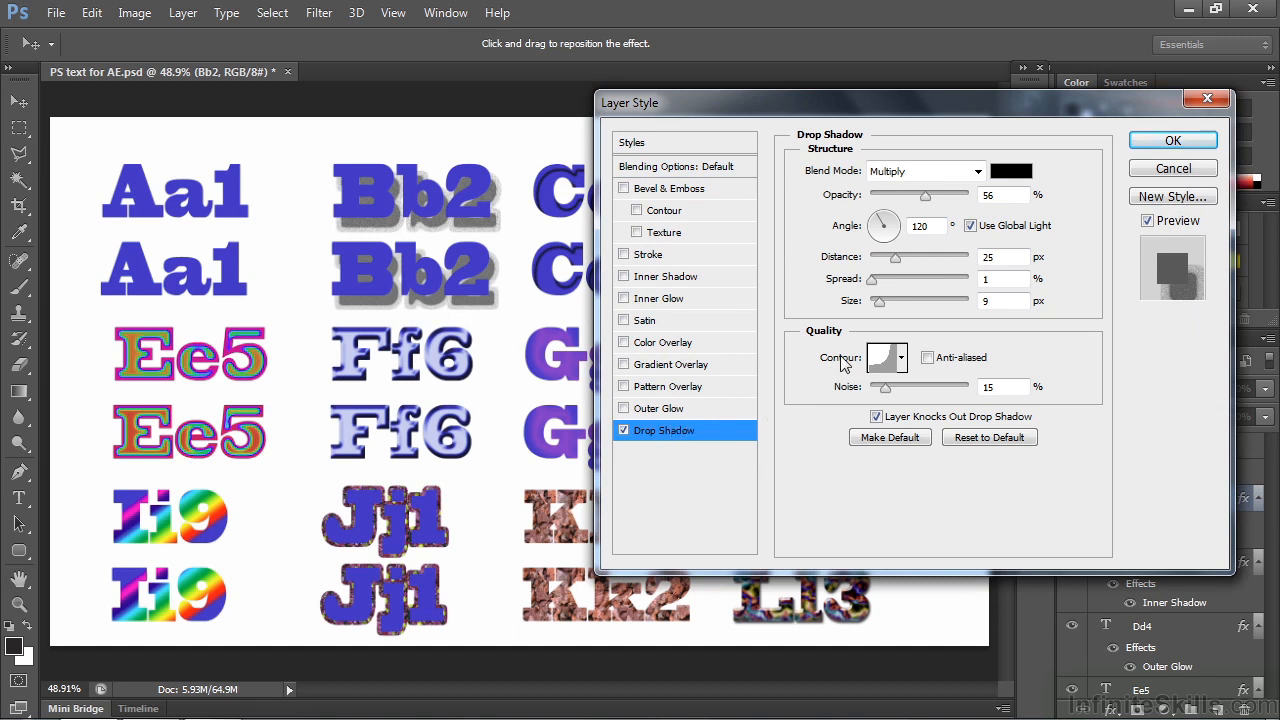
pyautogui.click(902, 360)
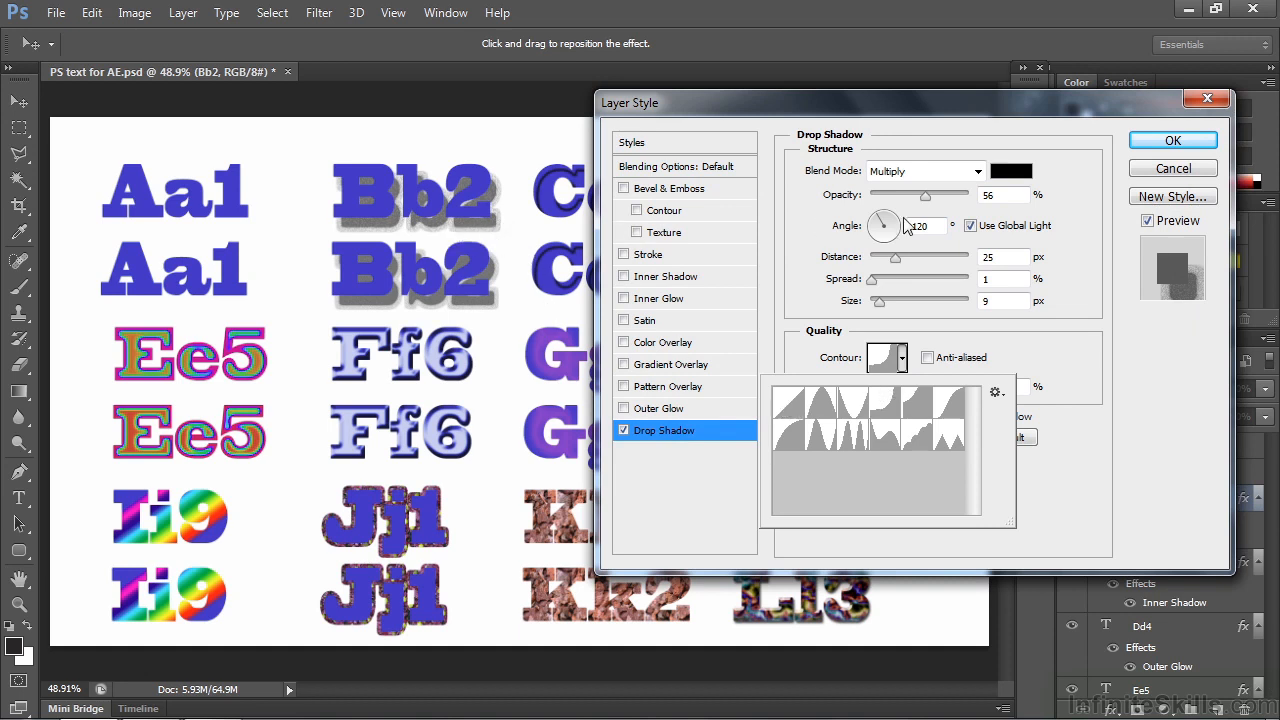
pyautogui.click(1180, 174)
pyautogui.click(1180, 174)
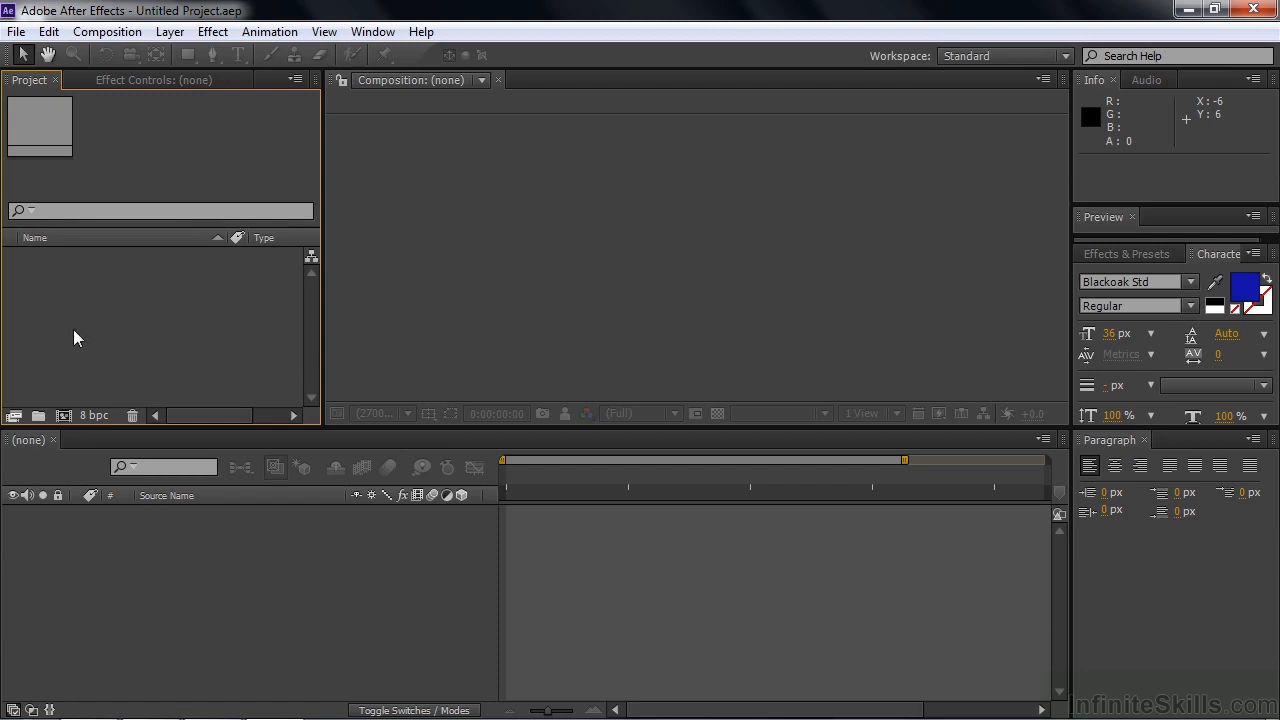
# - In After Effects, import PS text for AE.psd as Composition - Retain Layer Sizes with Editable Layer Styles
pyautogui.doubleClick(74, 330)
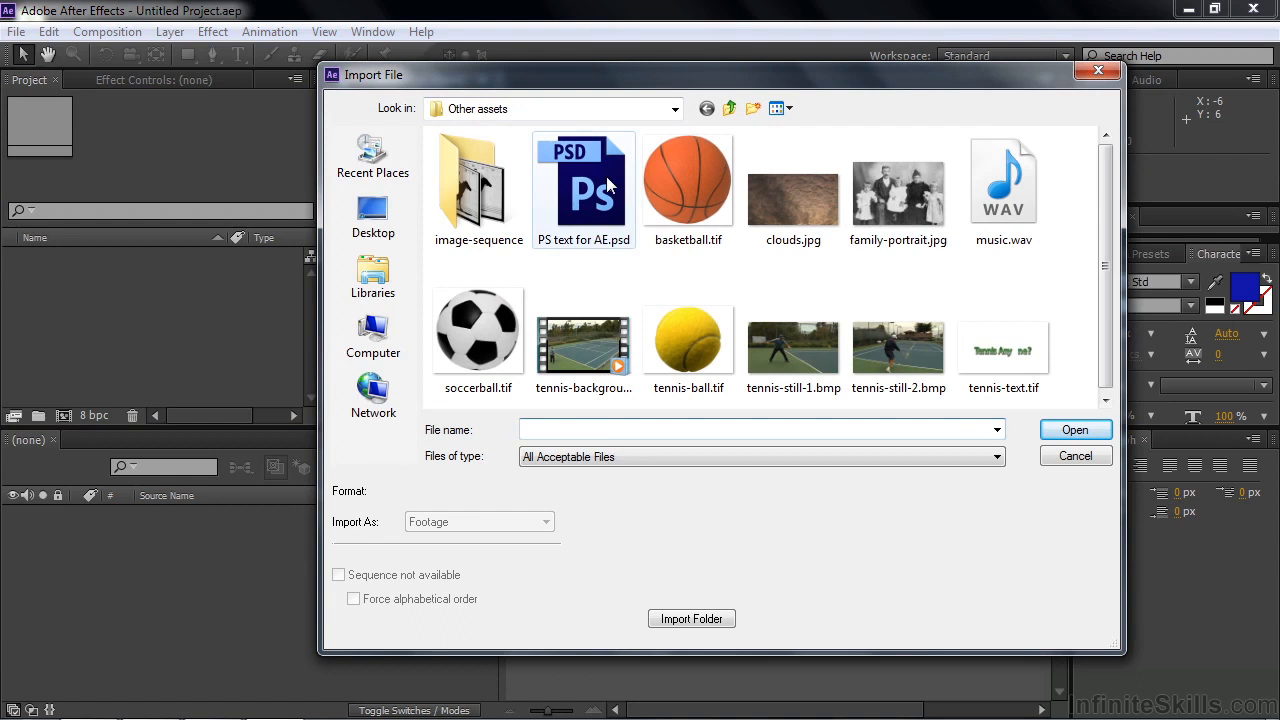
pyautogui.doubleClick(606, 178)
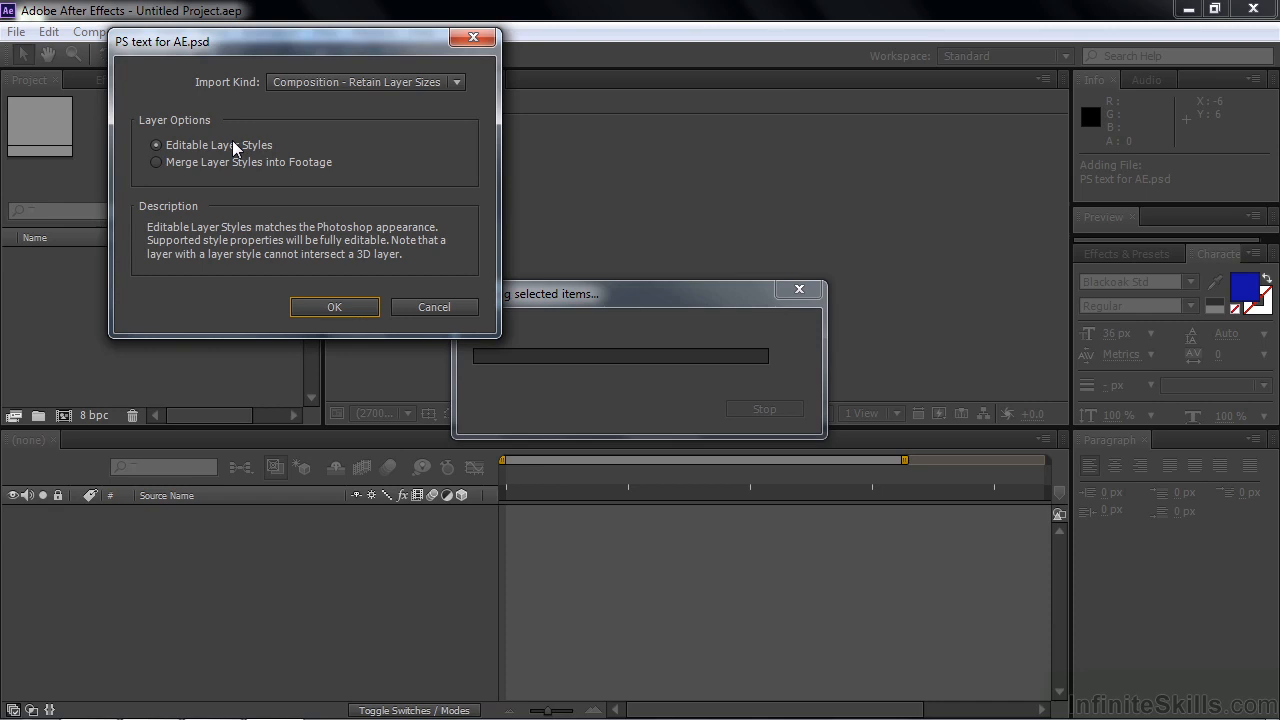
pyautogui.click(338, 309)
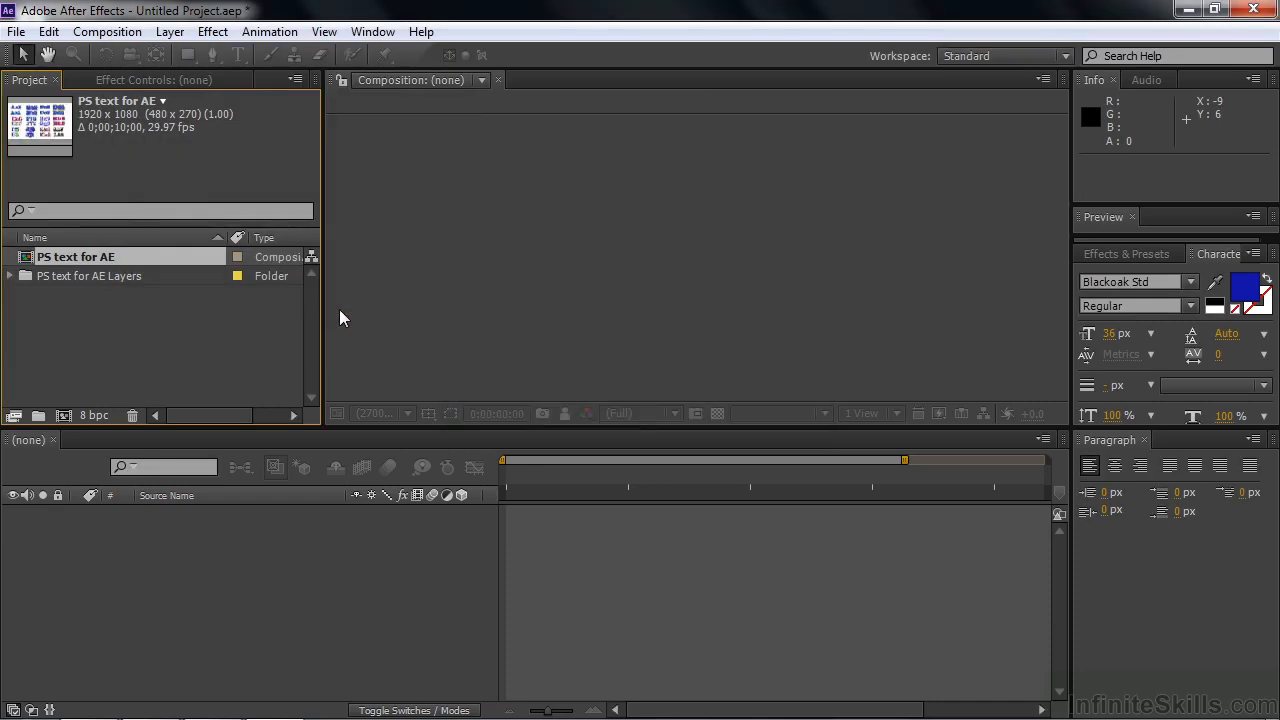
# - Check the contents of the PS text for AE Layers folder, and open the PS text for AE composition
pyautogui.click(10, 277)
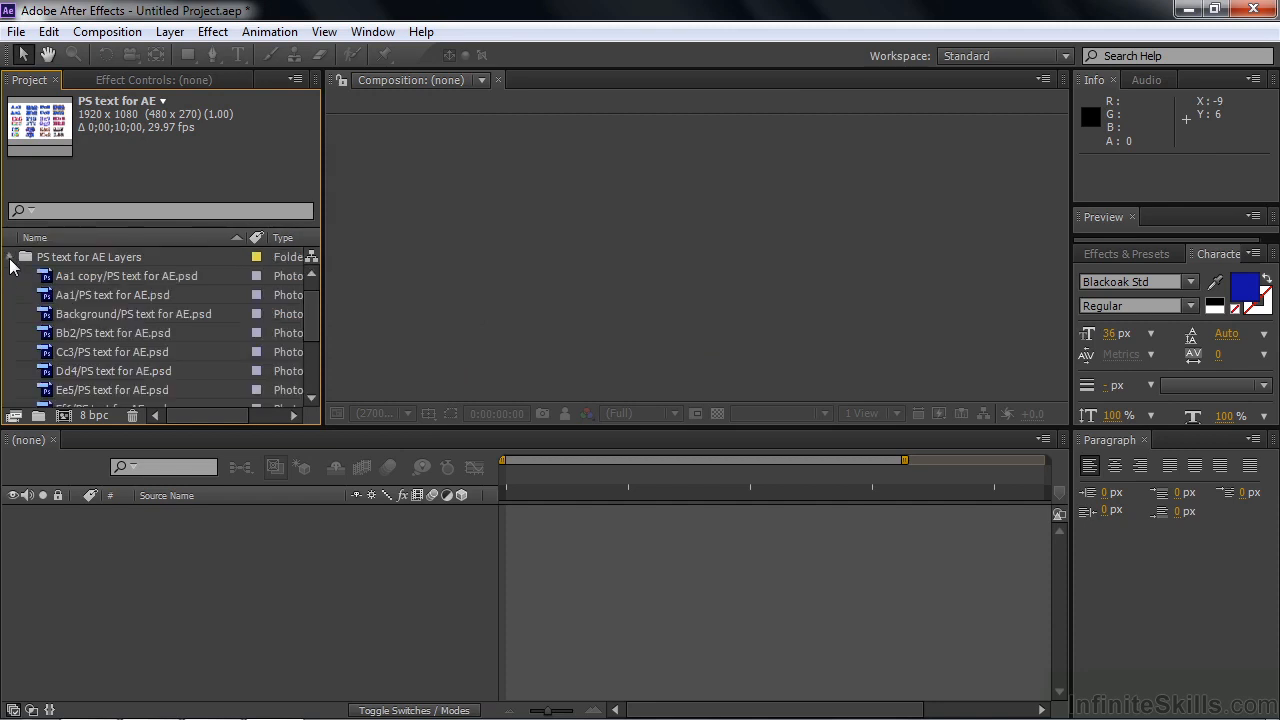
pyautogui.click(10, 258)
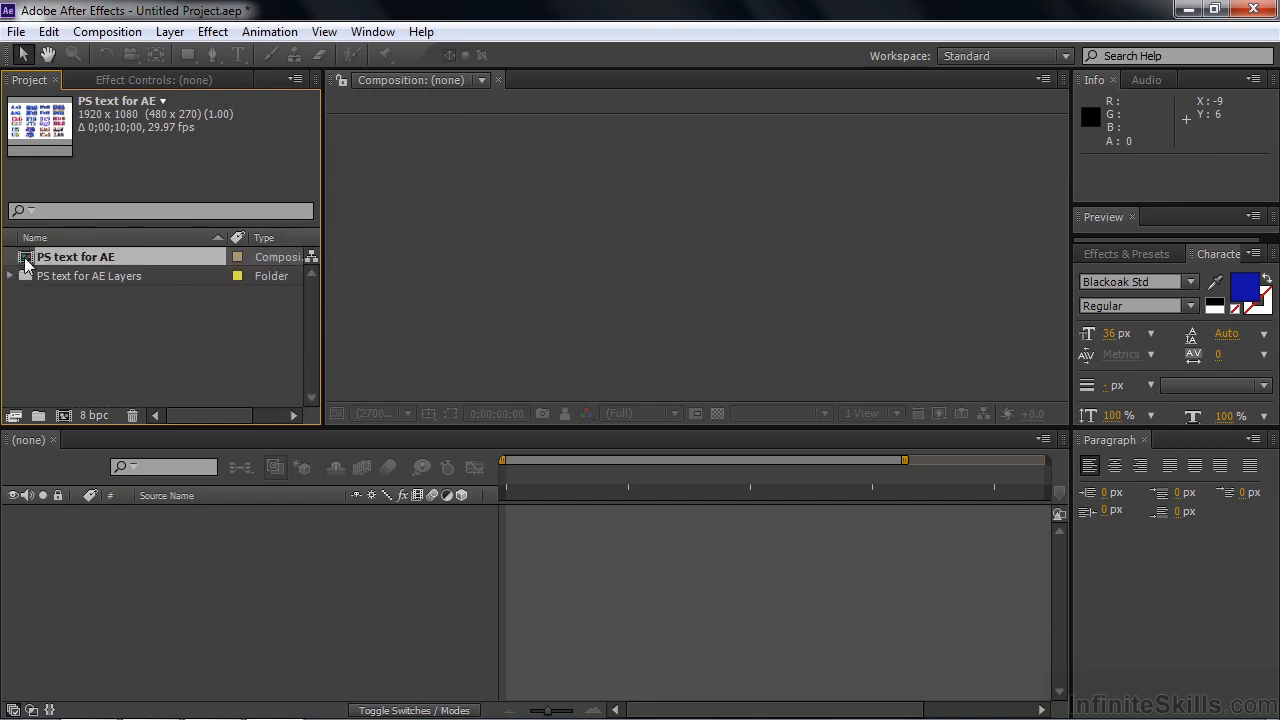
pyautogui.doubleClick(30, 259)
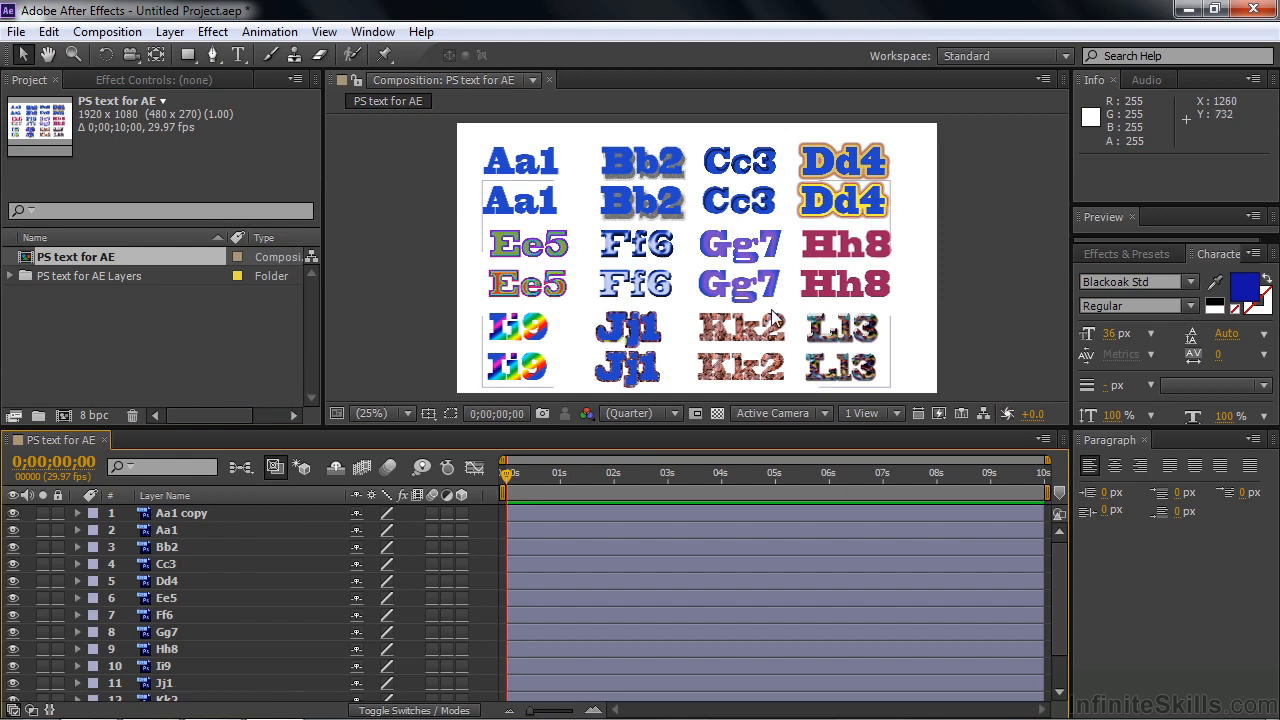
# - Compare the composition with the Aa1 copy layer hidden and shown again
pyautogui.click(13, 515)
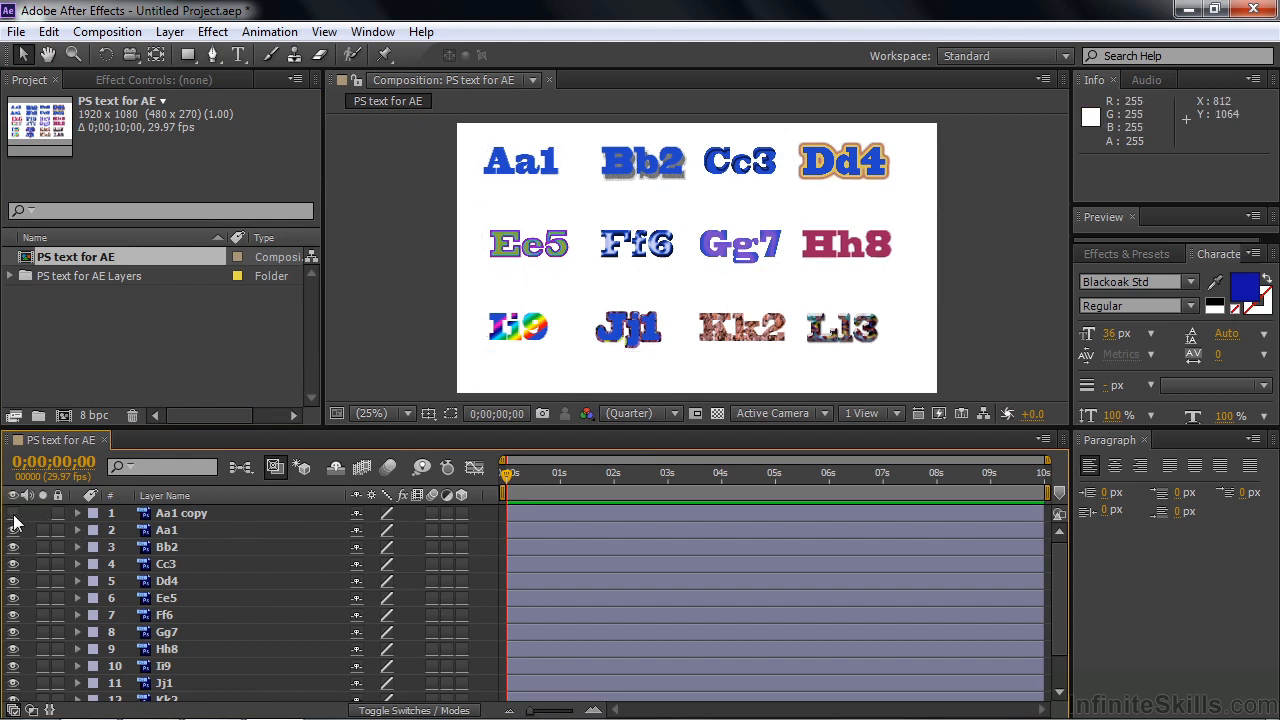
pyautogui.click(13, 514)
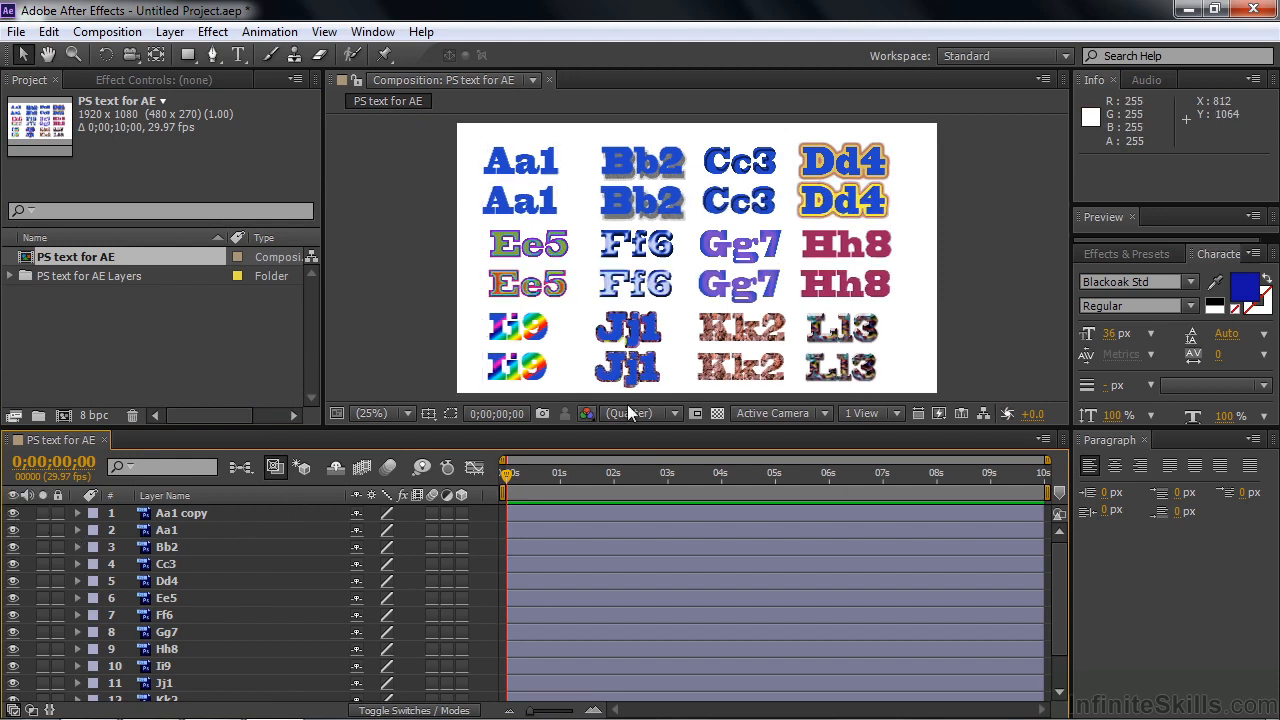
# - Examine the composition at 100% magnification, comparing each styled text layer from Bb2 to Ll3 with its duplicate below
pyautogui.click(407, 413)
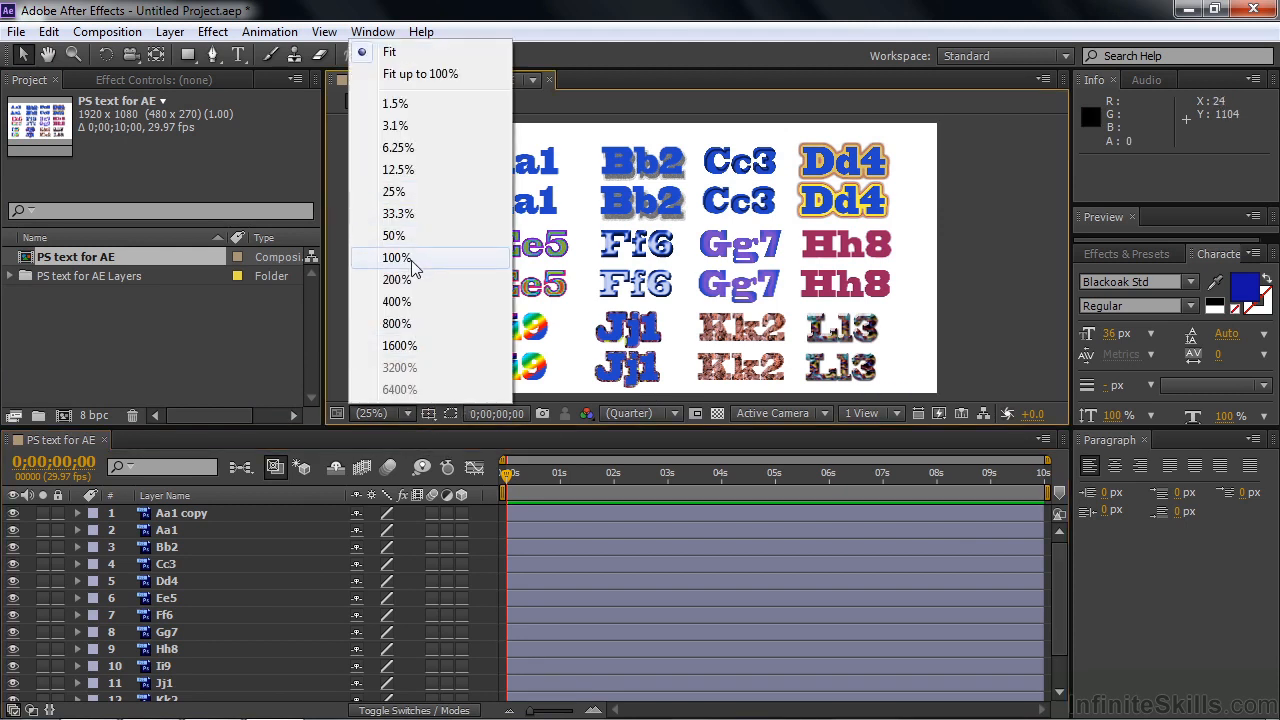
pyautogui.click(411, 412)
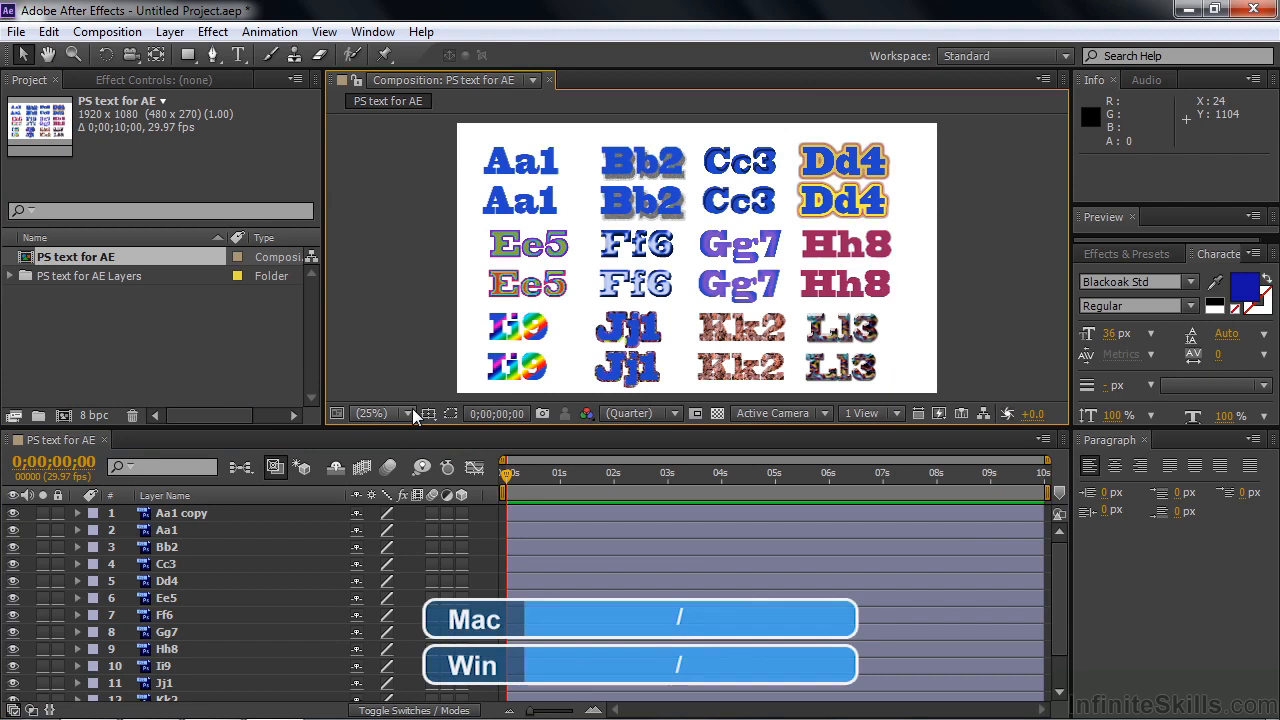
pyautogui.press('/')
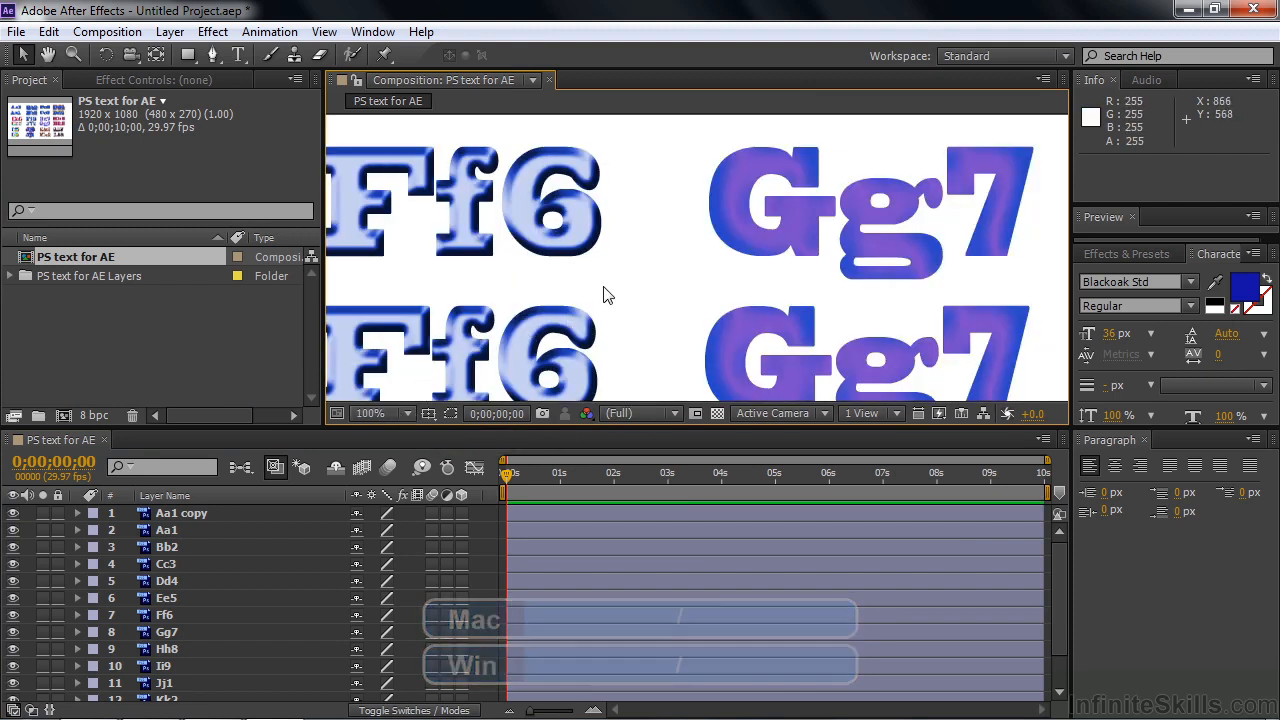
pyautogui.press('h')
pyautogui.moveTo(594, 289); pyautogui.dragTo(727, 290)
pyautogui.moveTo(658, 222); pyautogui.dragTo(914, 389)
pyautogui.moveTo(854, 254); pyautogui.dragTo(790, 240)
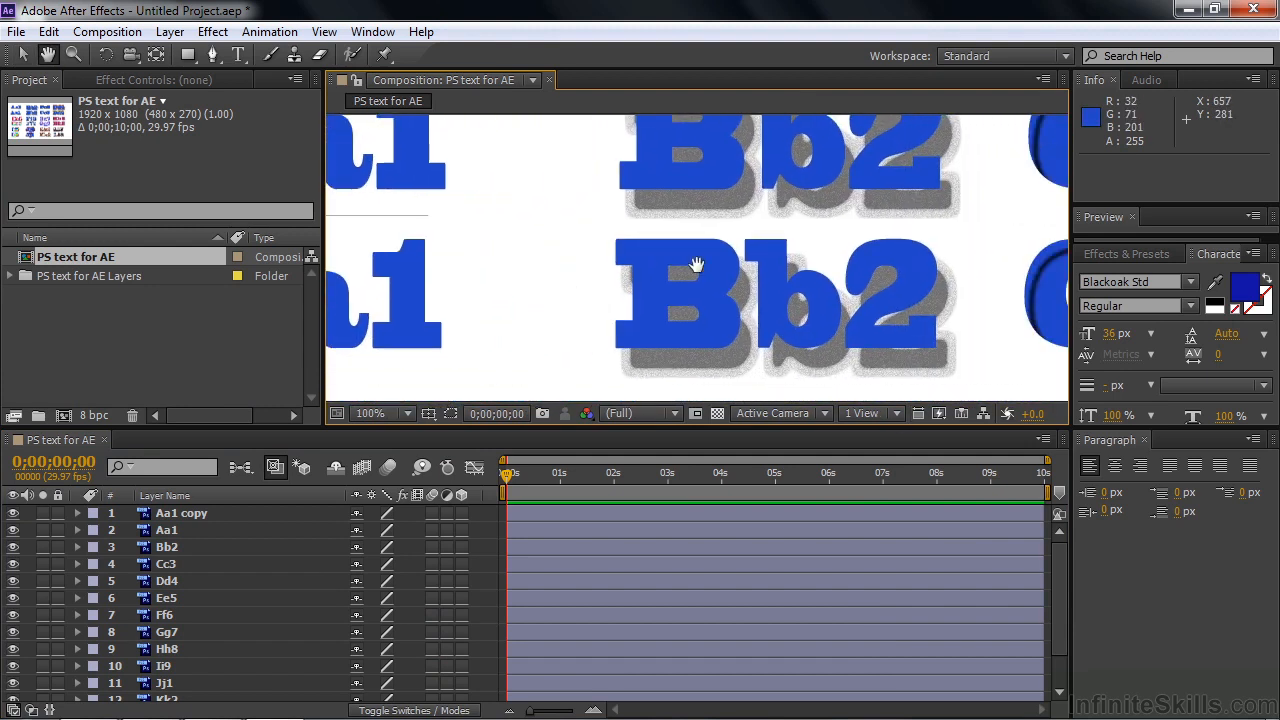
pyautogui.moveTo(900, 270); pyautogui.dragTo(700, 290)
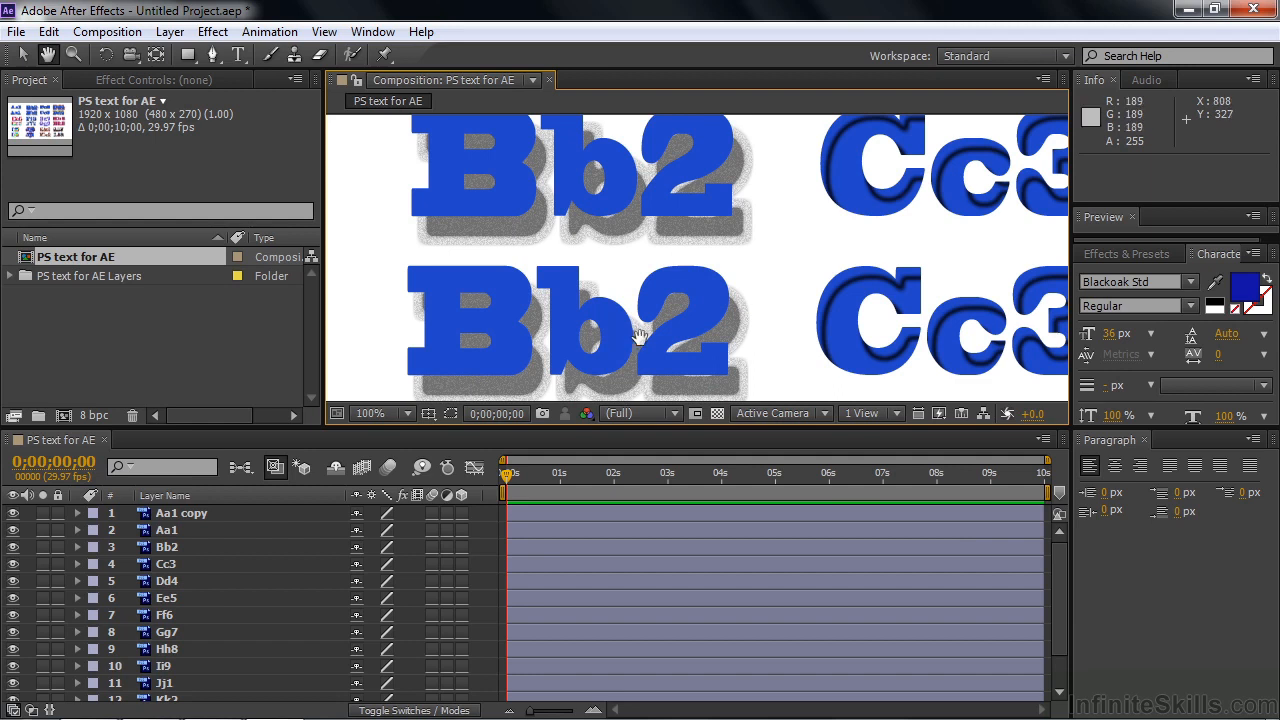
pyautogui.moveTo(640, 335); pyautogui.dragTo(405, 307)
pyautogui.moveTo(849, 249)
pyautogui.mouseDown()
pyautogui.moveTo(600, 275)
pyautogui.moveTo(548, 305)
pyautogui.moveTo(680, 191)
pyautogui.mouseUp()
pyautogui.moveTo(612, 331); pyautogui.dragTo(666, 171)
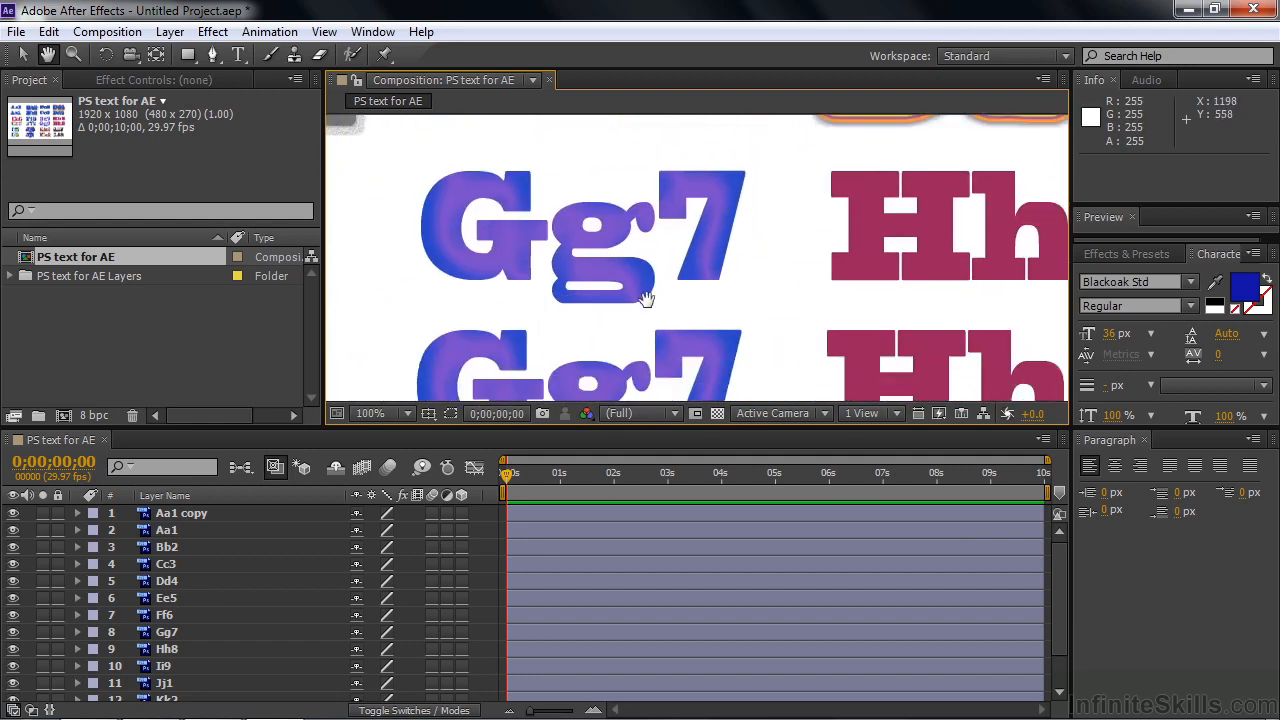
pyautogui.moveTo(643, 297); pyautogui.dragTo(716, 193)
pyautogui.moveTo(760, 350); pyautogui.dragTo(805, 200)
pyautogui.moveTo(810, 300)
pyautogui.mouseDown()
pyautogui.moveTo(808, 177)
pyautogui.moveTo(803, 199)
pyautogui.moveTo(609, 214)
pyautogui.moveTo(711, 200)
pyautogui.mouseUp()
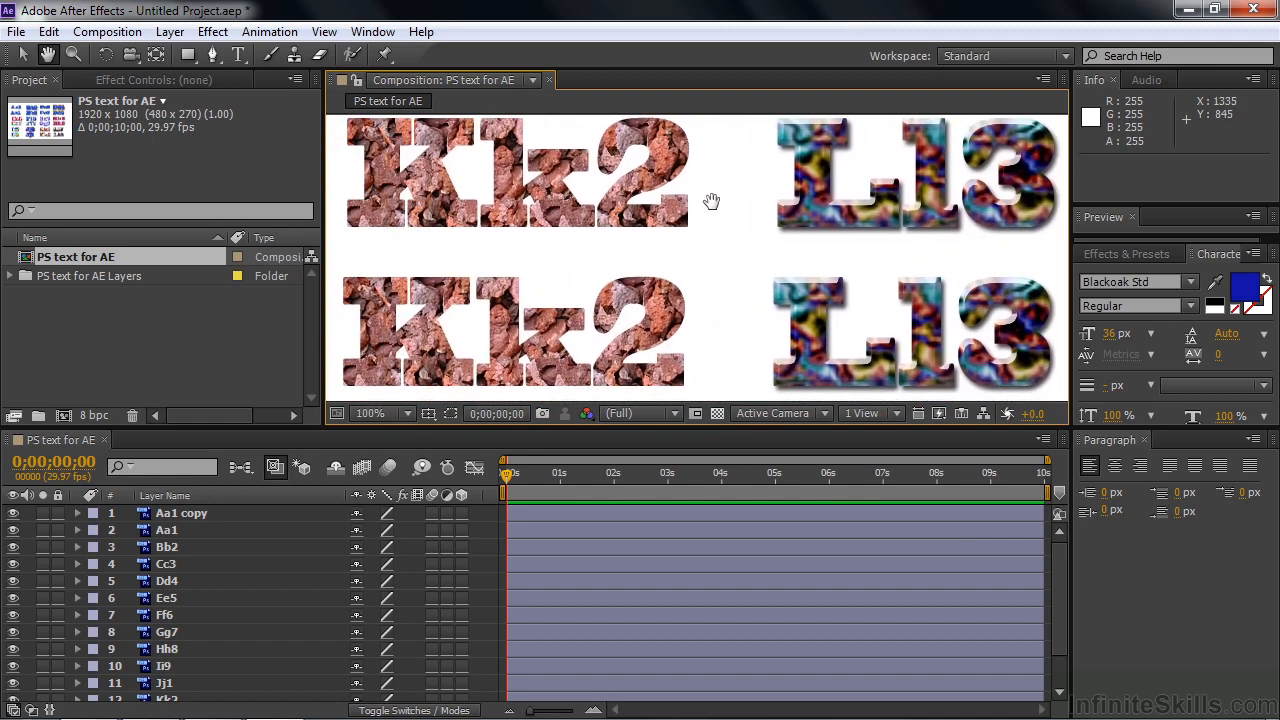
# - Reveal the individual layer styles applied to the Kk2 layer
pyautogui.press('v')
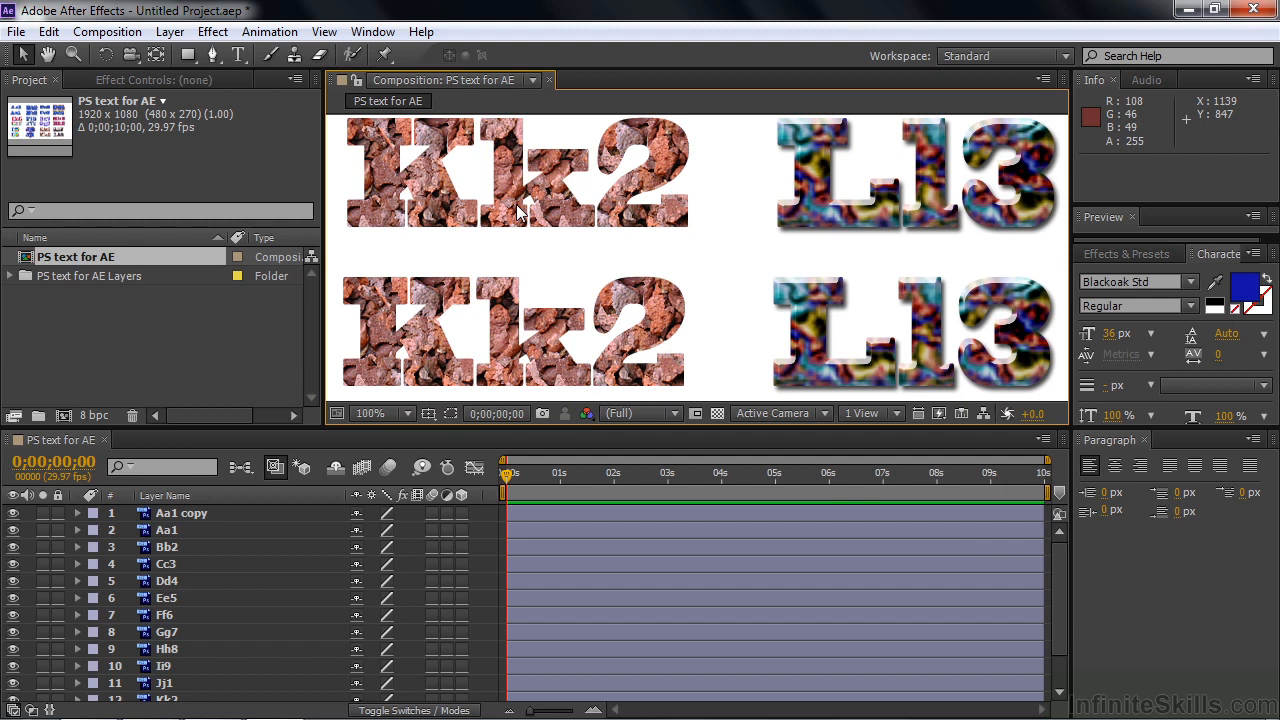
pyautogui.moveTo(1062, 634); pyautogui.dragTo(775, 695)
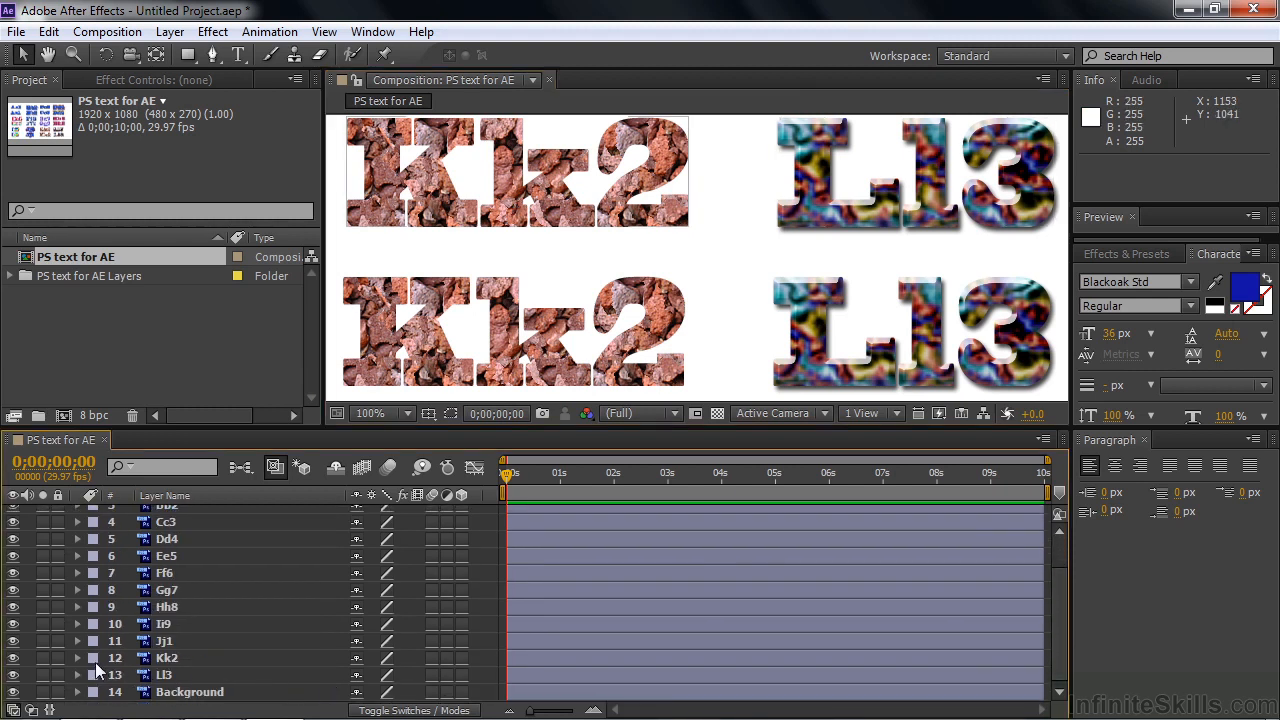
pyautogui.click(77, 658)
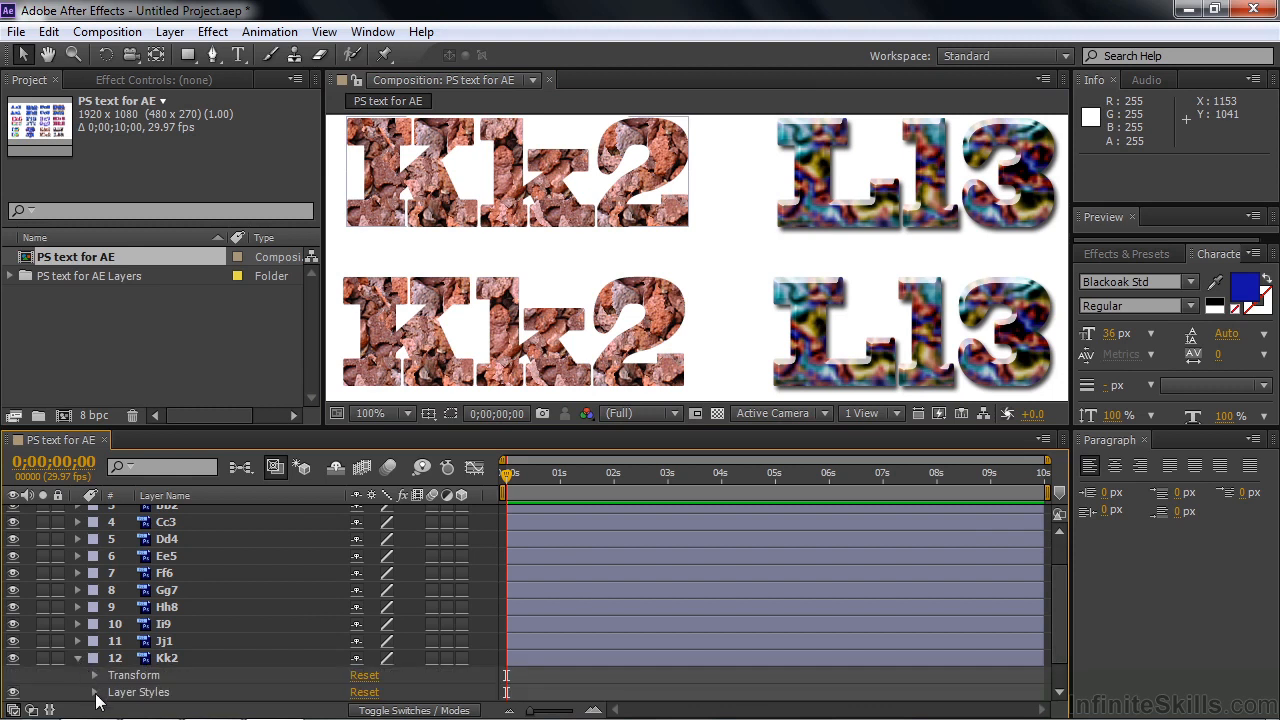
pyautogui.click(95, 692)
pyautogui.moveTo(1058, 640); pyautogui.dragTo(1058, 662)
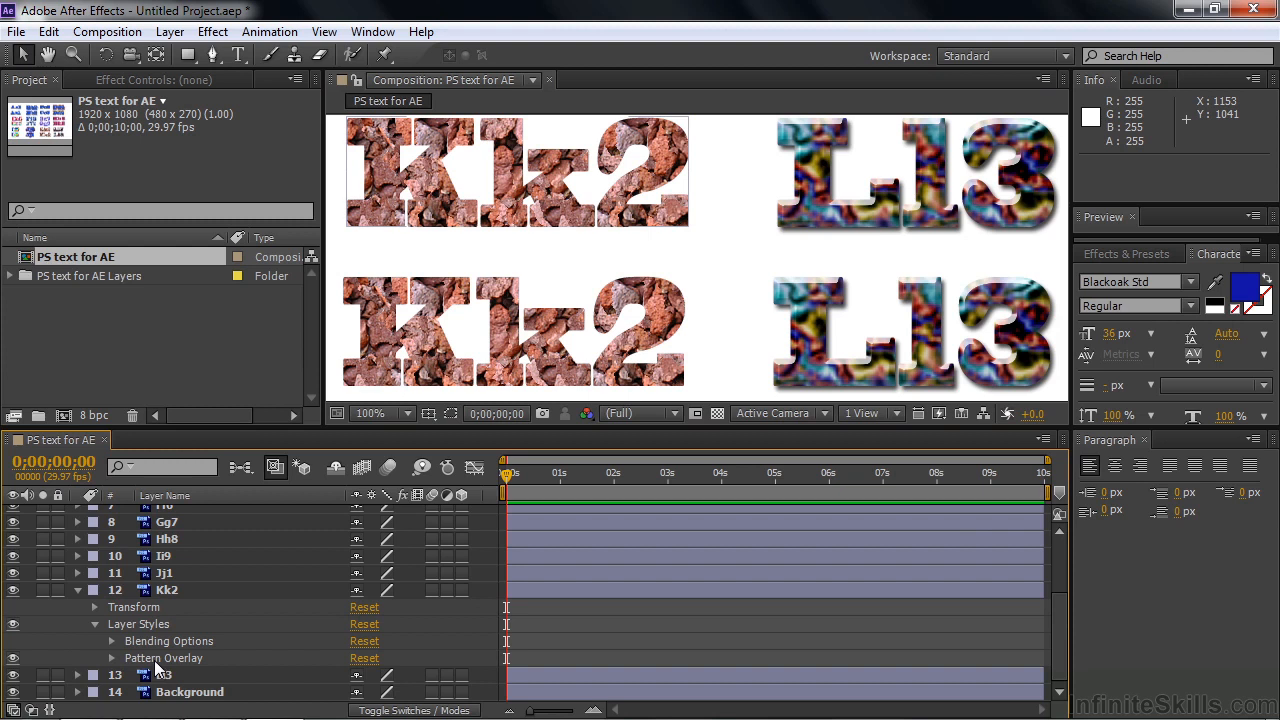
# - Check which layer style types can be added to the Jj1 layer, without applying any
pyautogui.click(153, 574)
pyautogui.rightClick(153, 578)
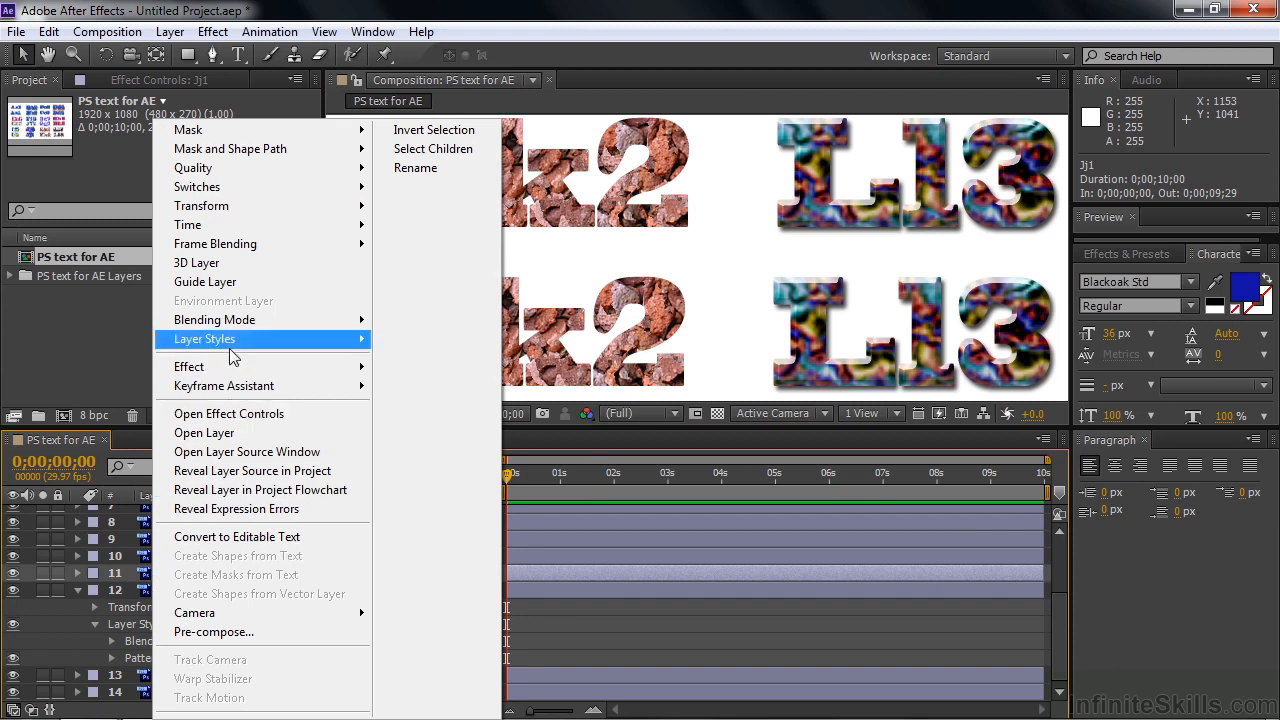
pyautogui.moveTo(240, 343)
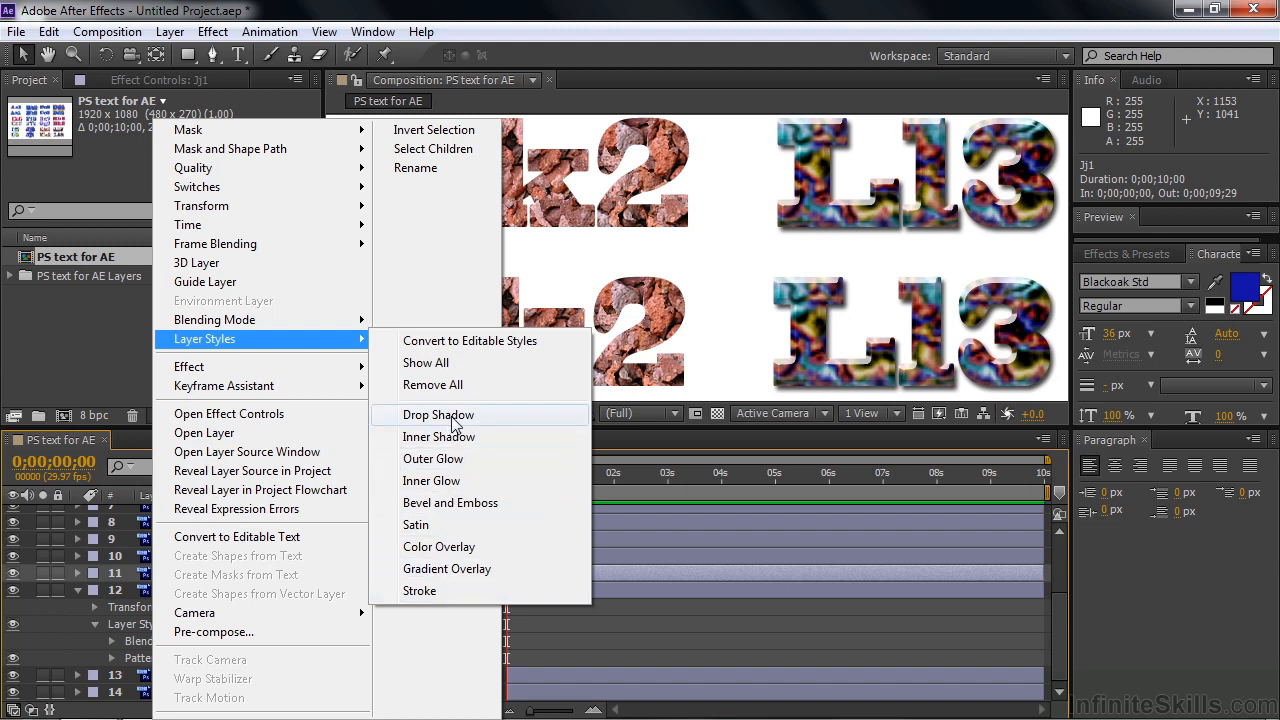
pyautogui.click(73, 346)
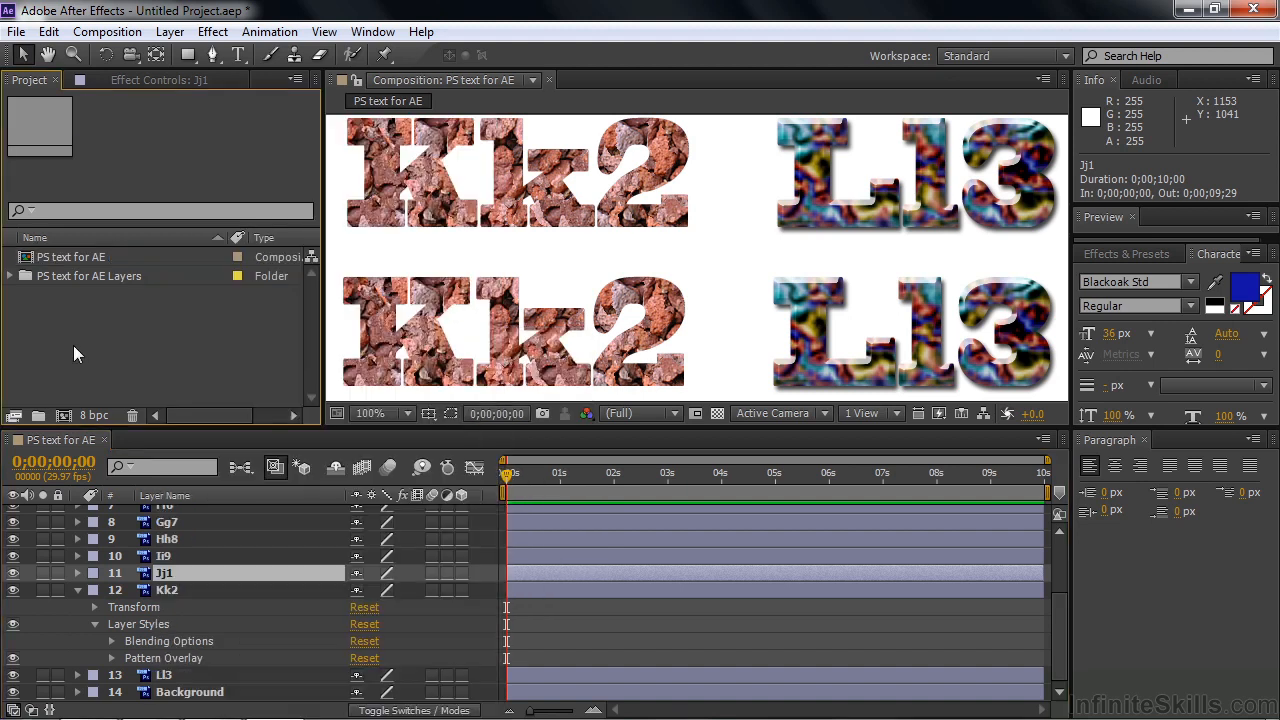
# - Set the Kk2 layer's Pattern Overlay offset to -9.0, 0.0 and its scale to 50%
pyautogui.click(77, 590)
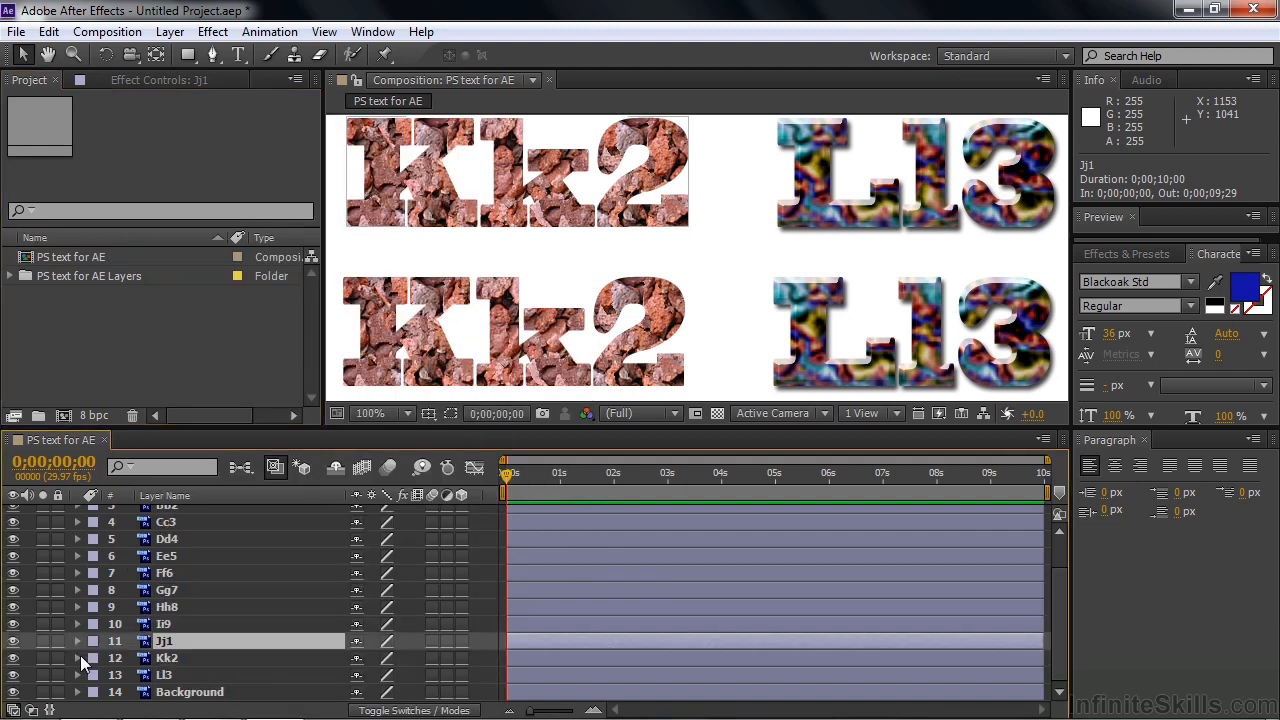
pyautogui.click(78, 657)
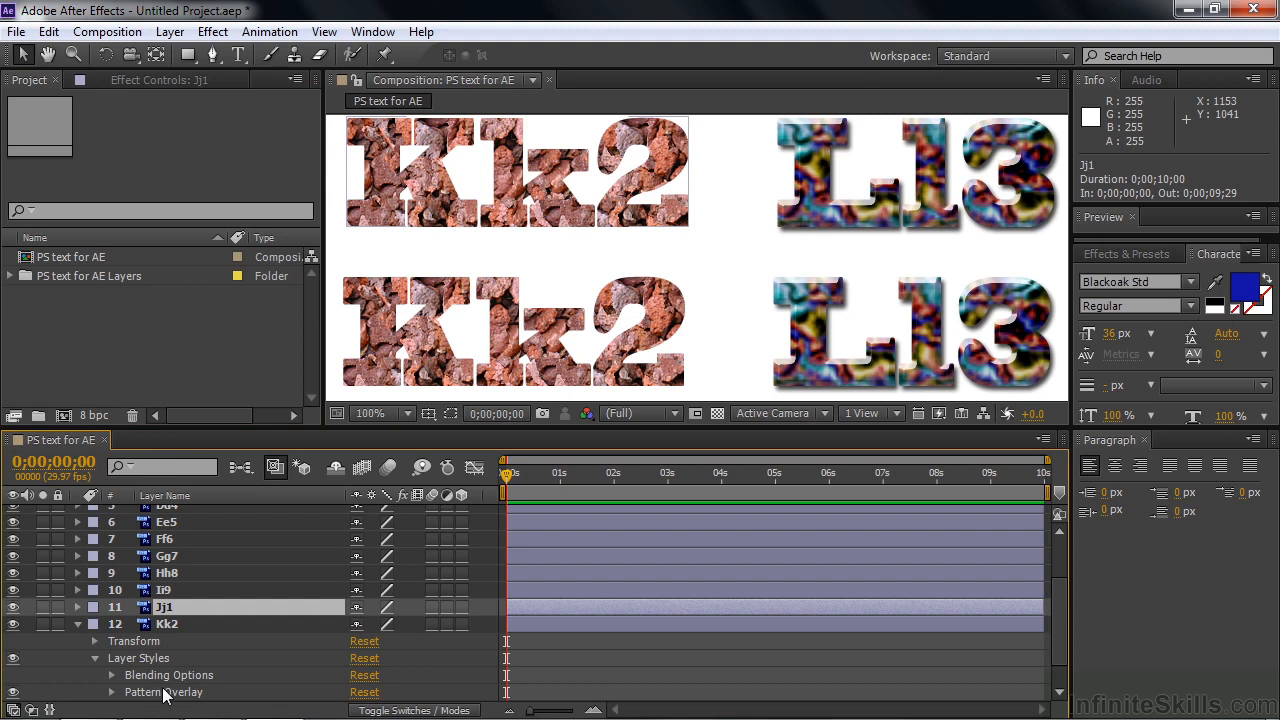
pyautogui.click(112, 693)
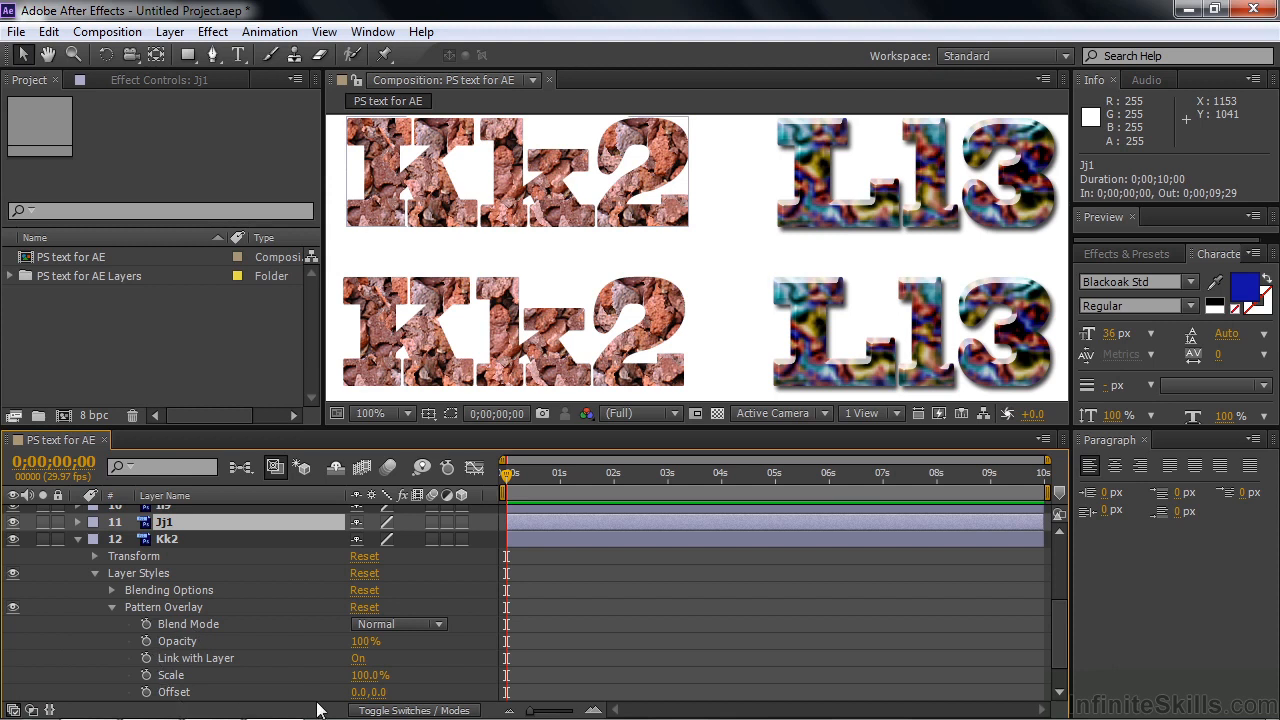
pyautogui.moveTo(358, 692); pyautogui.dragTo(329, 697)
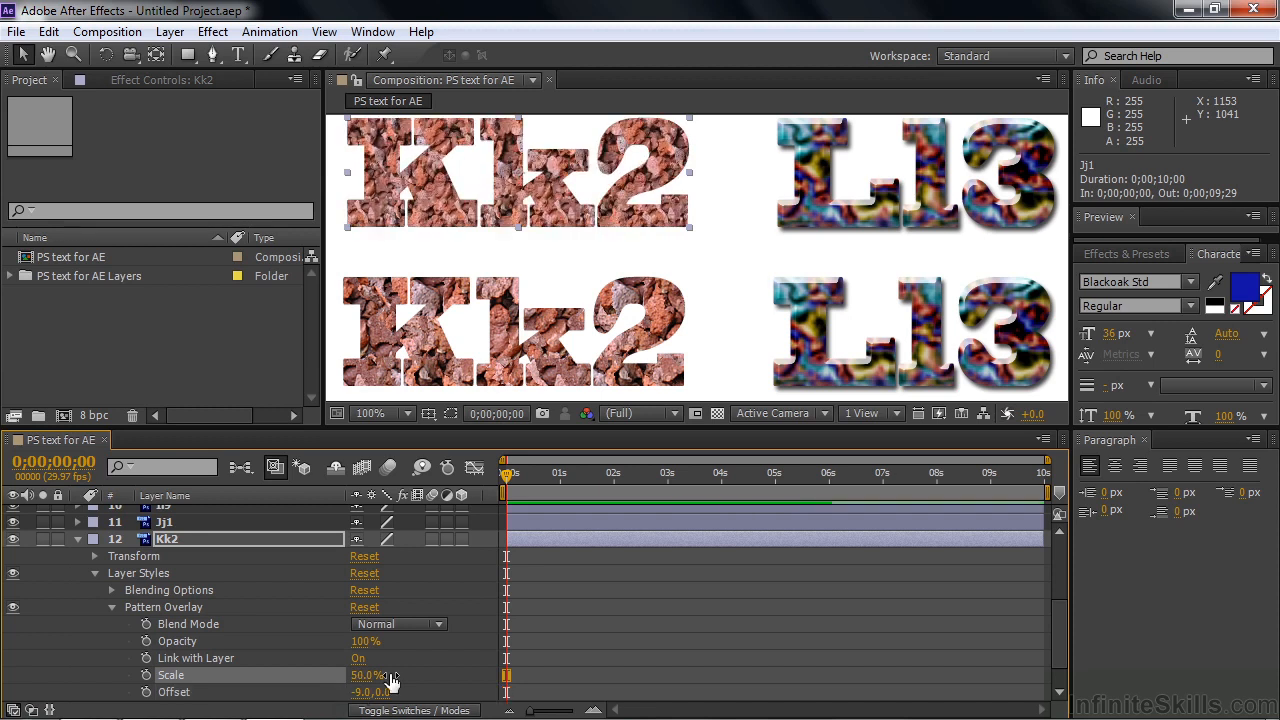
# - Try the Color Burn and Multiply blend modes on Kk2's Pattern Overlay, return it to Normal, and collapse the layer
pyautogui.click(433, 629)
pyautogui.click(442, 630)
pyautogui.click(463, 182)
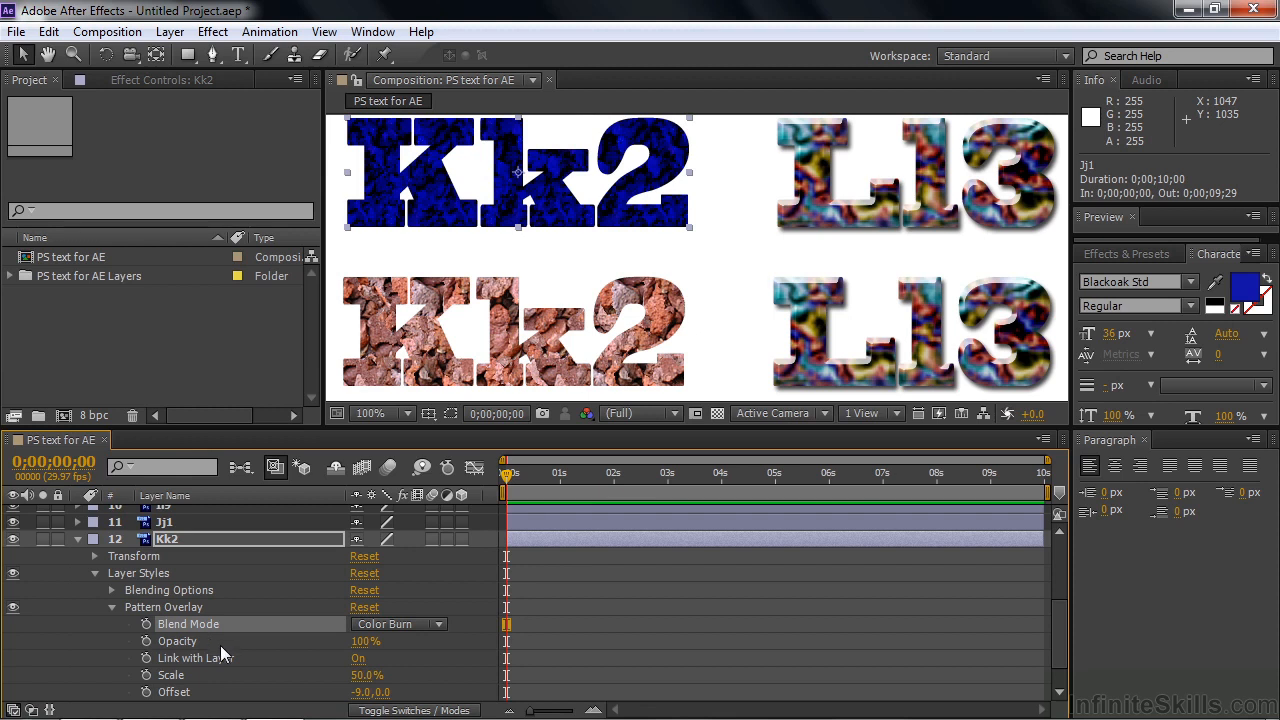
pyautogui.click(434, 622)
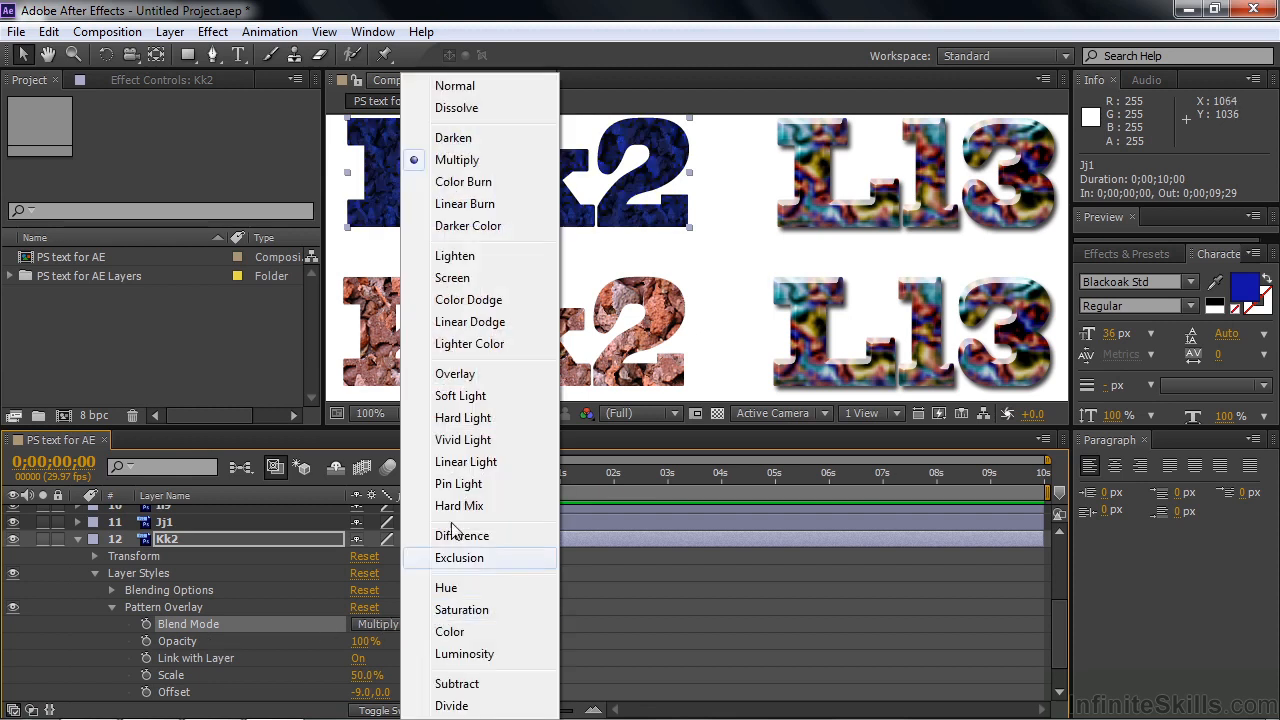
pyautogui.click(474, 87)
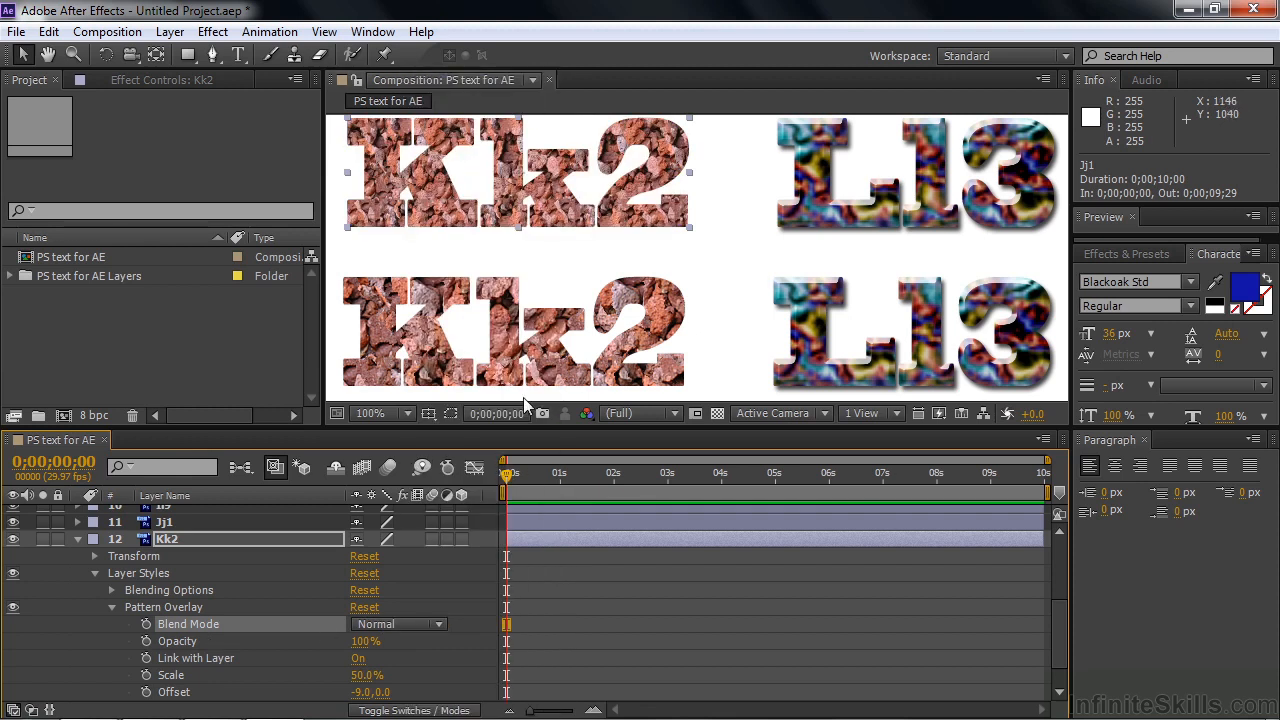
pyautogui.click(112, 607)
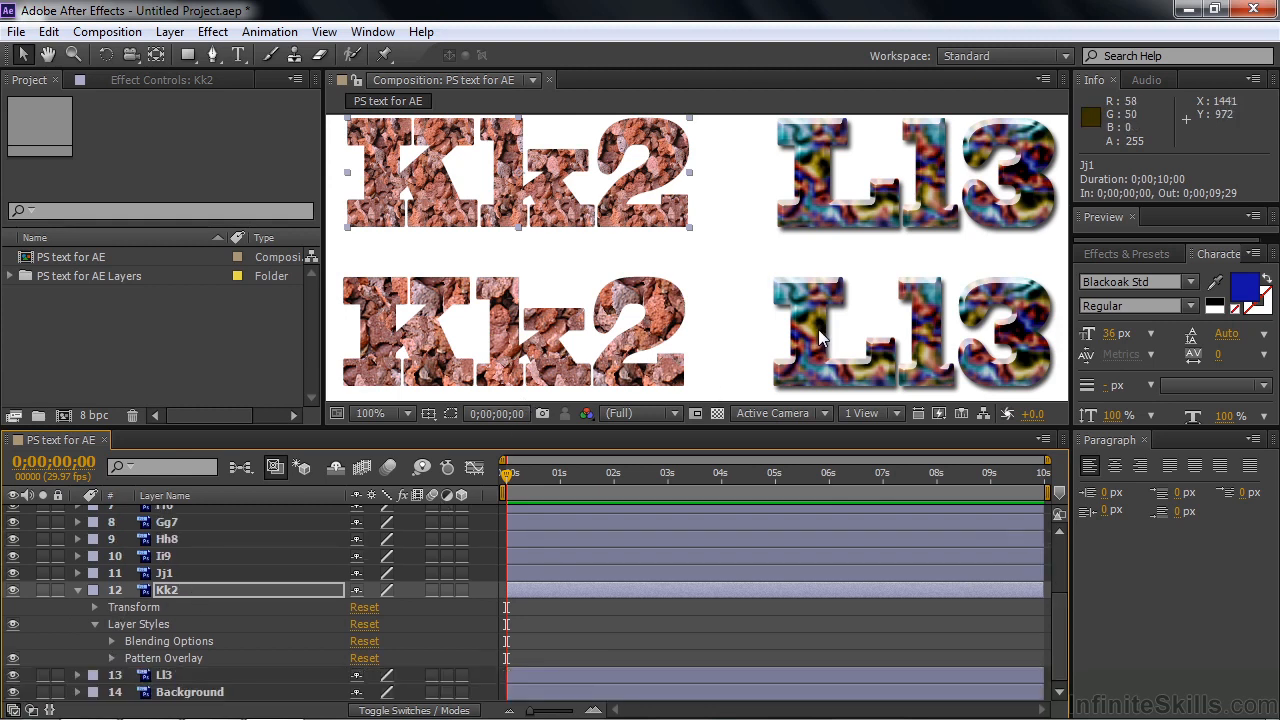
pyautogui.click(75, 590)
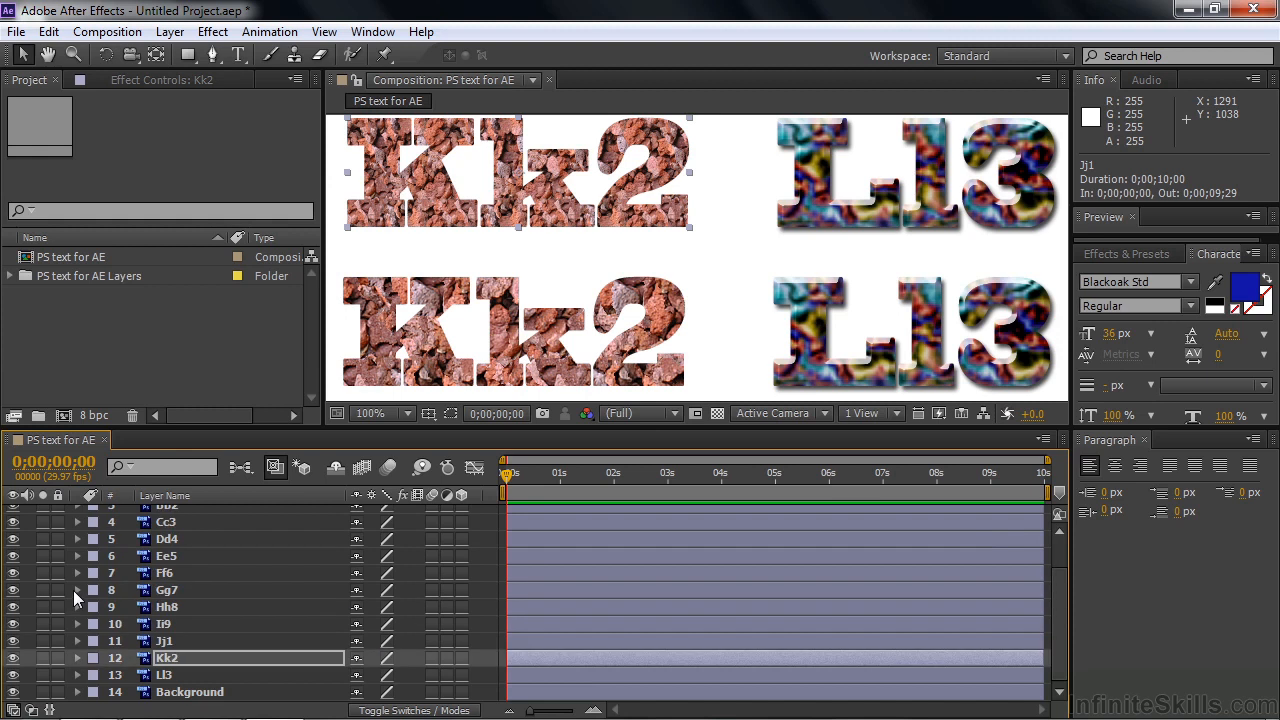
# - Set the Pattern Overlay scale of the Ll3 layer to 242% and collapse its properties
pyautogui.click(77, 675)
pyautogui.click(95, 692)
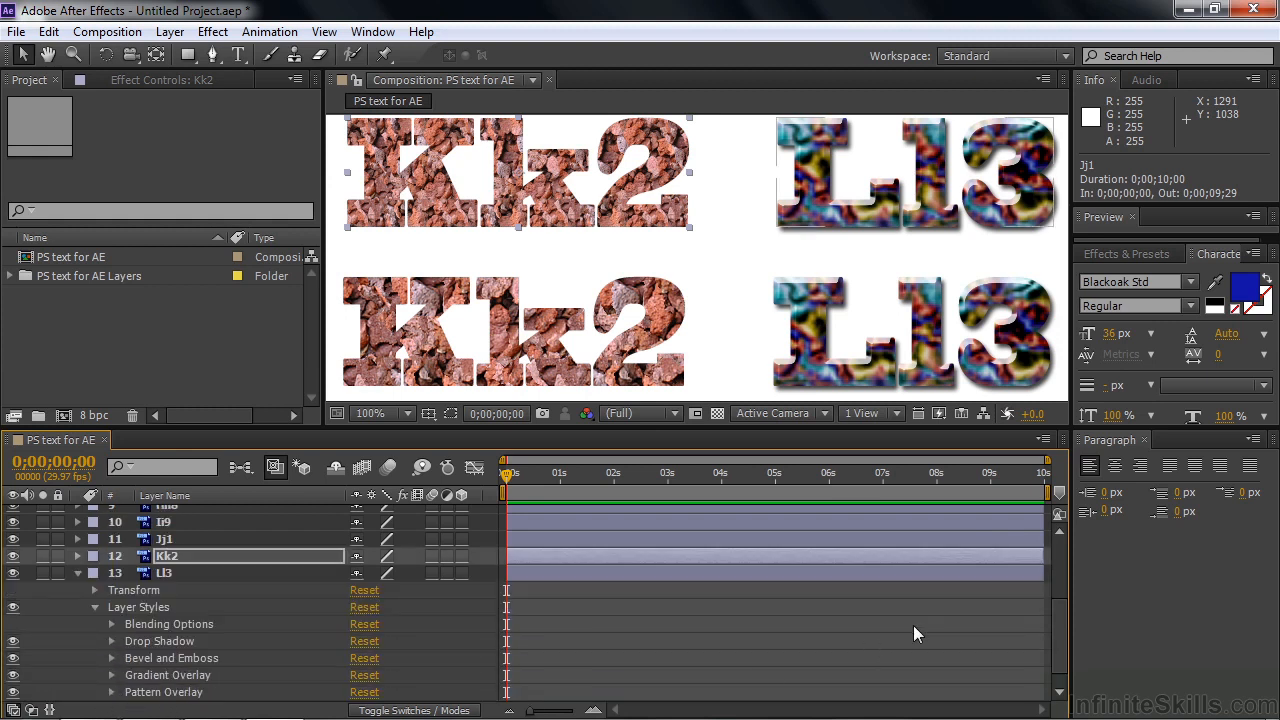
pyautogui.moveTo(1059, 626); pyautogui.dragTo(1060, 655)
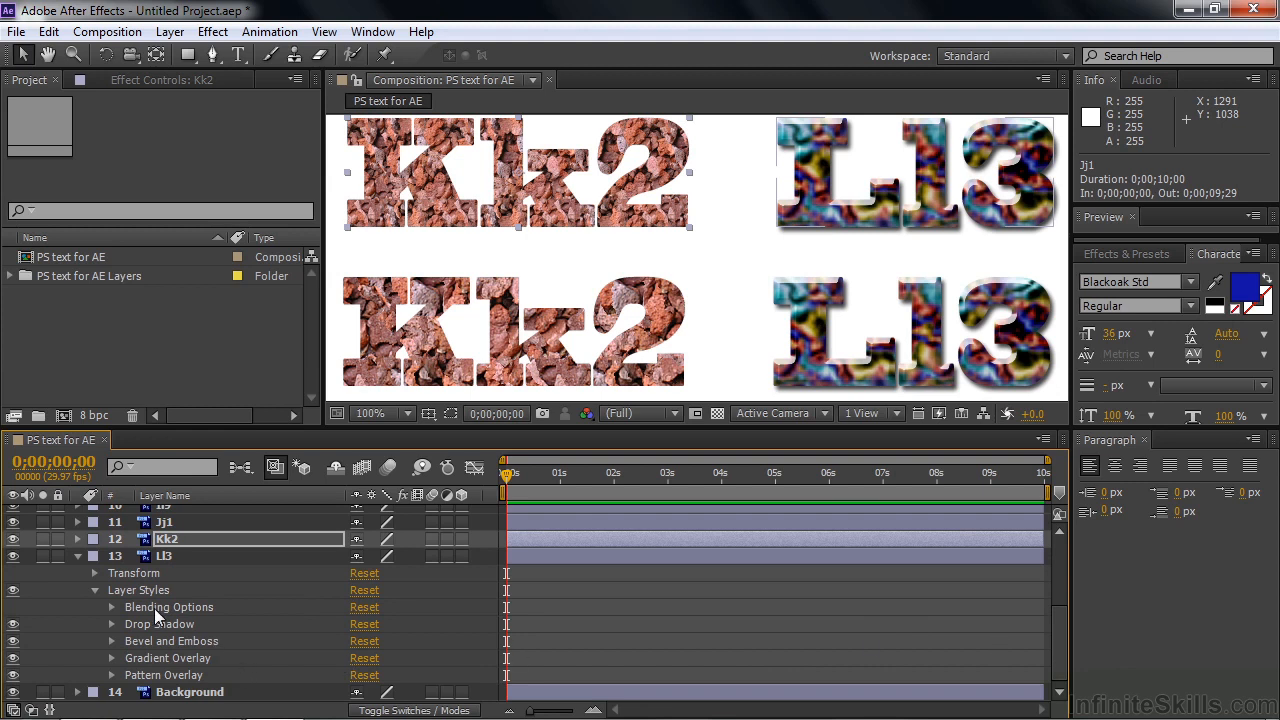
pyautogui.click(112, 675)
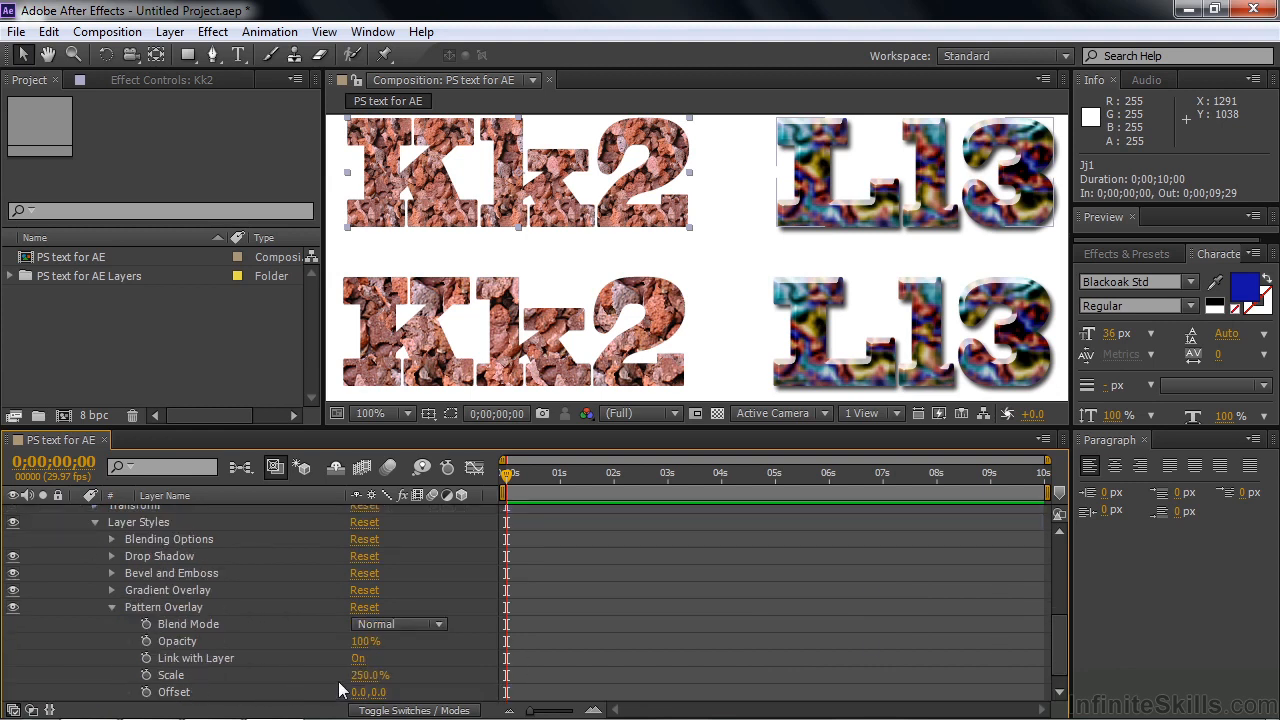
pyautogui.moveTo(362, 676)
pyautogui.mouseDown()
pyautogui.moveTo(340, 680)
pyautogui.moveTo(374, 688)
pyautogui.moveTo(358, 689)
pyautogui.mouseUp()
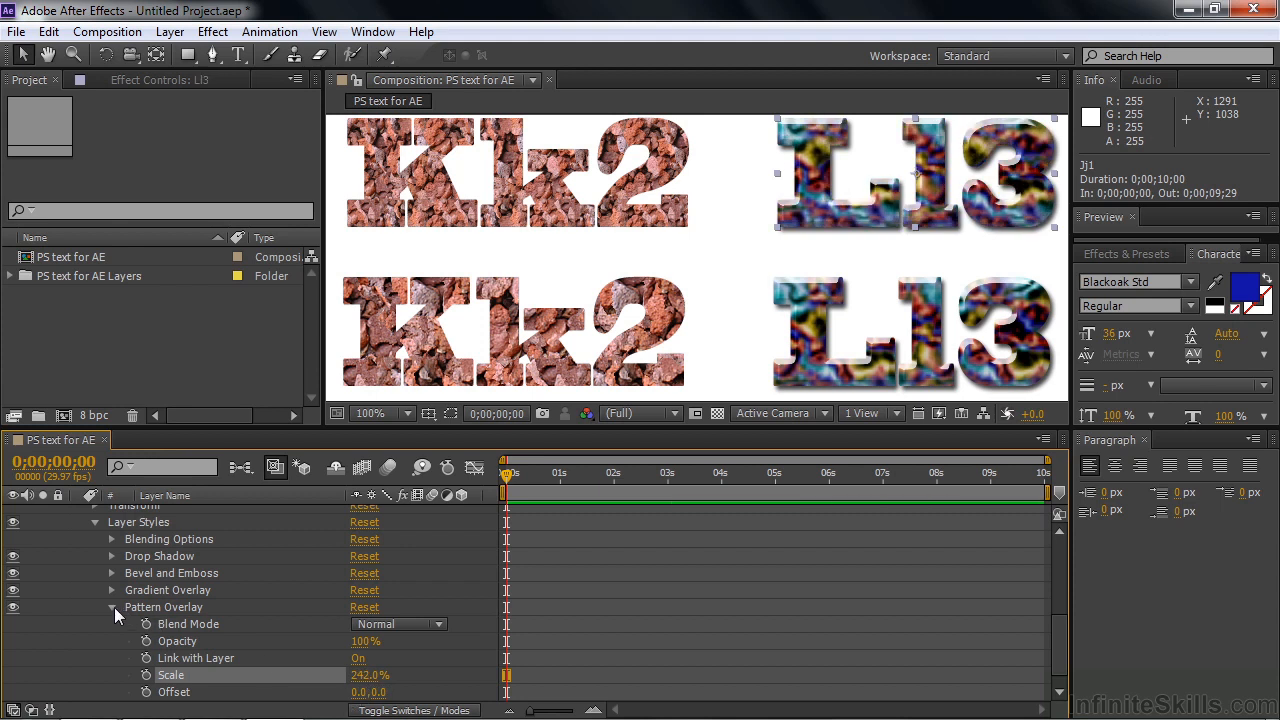
pyautogui.click(113, 607)
pyautogui.moveTo(1059, 661); pyautogui.dragTo(1065, 543)
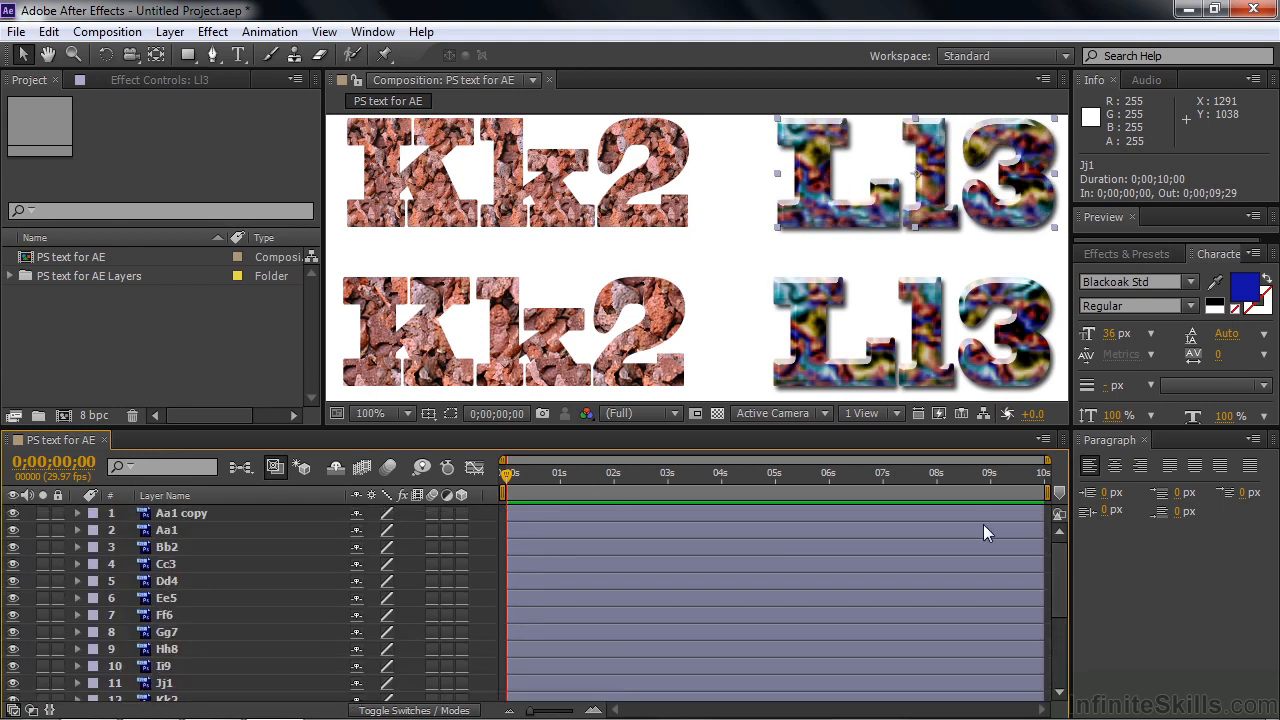
# - Examine the upper text rows around Bb2 and Cc3 at 100%, and fit the whole composition in the viewer
pyautogui.press('h')
pyautogui.moveTo(686, 215); pyautogui.dragTo(669, 381)
pyautogui.moveTo(661, 189); pyautogui.dragTo(646, 311)
pyautogui.moveTo(614, 166); pyautogui.dragTo(790, 225)
pyautogui.moveTo(609, 223); pyautogui.dragTo(908, 229)
pyautogui.press('v')
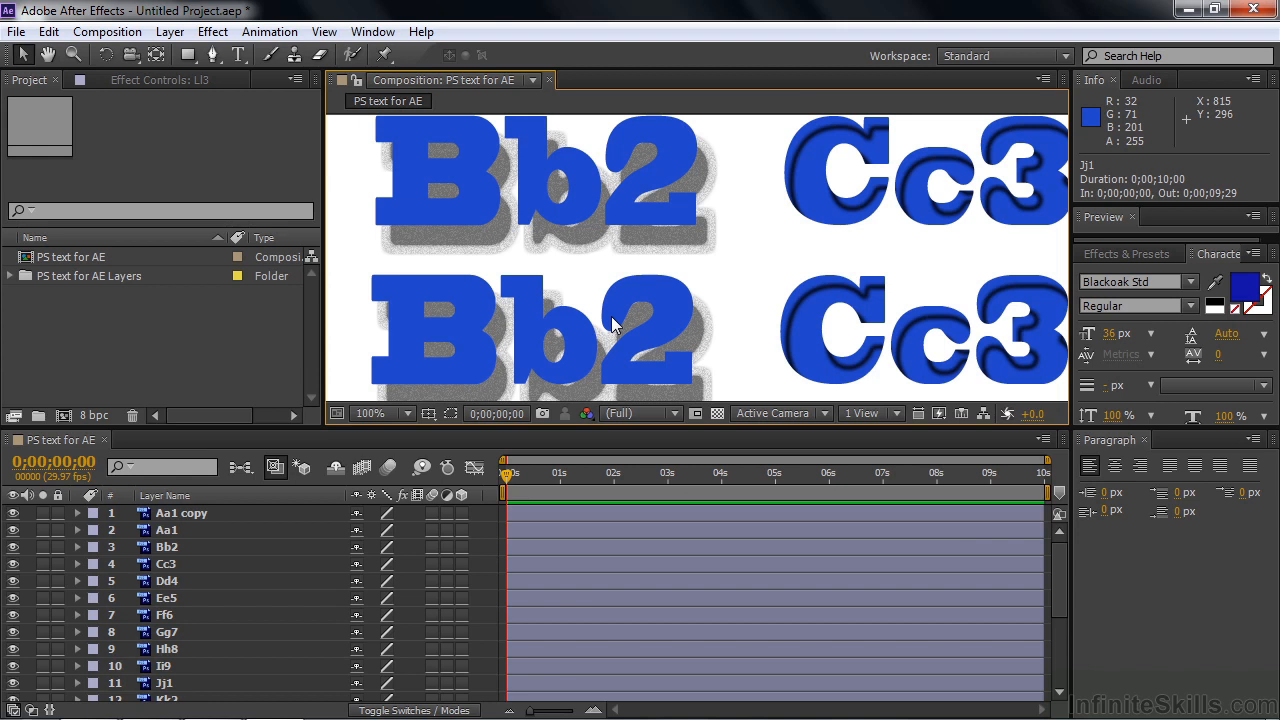
pyautogui.hotkey('shift', '/')
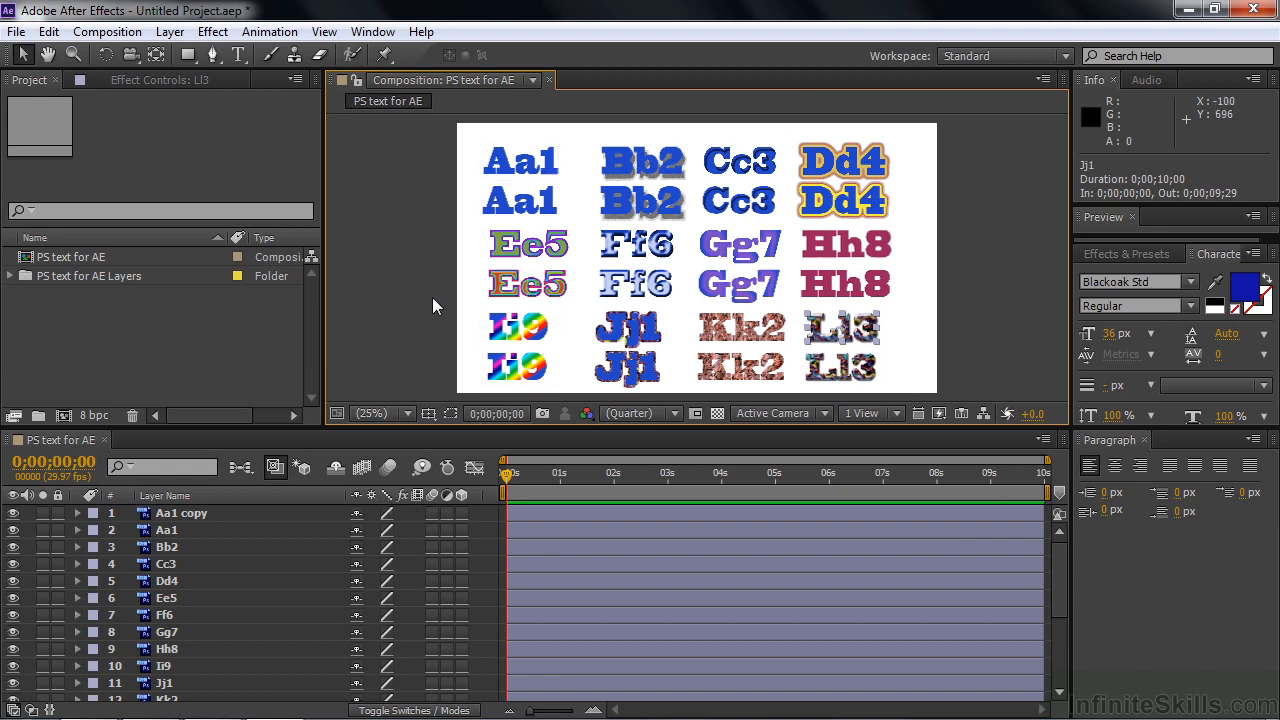
# - Check the Aa1 layer's properties, and convert all text layers from Aa1 through Ll3 to editable text
pyautogui.click(160, 530)
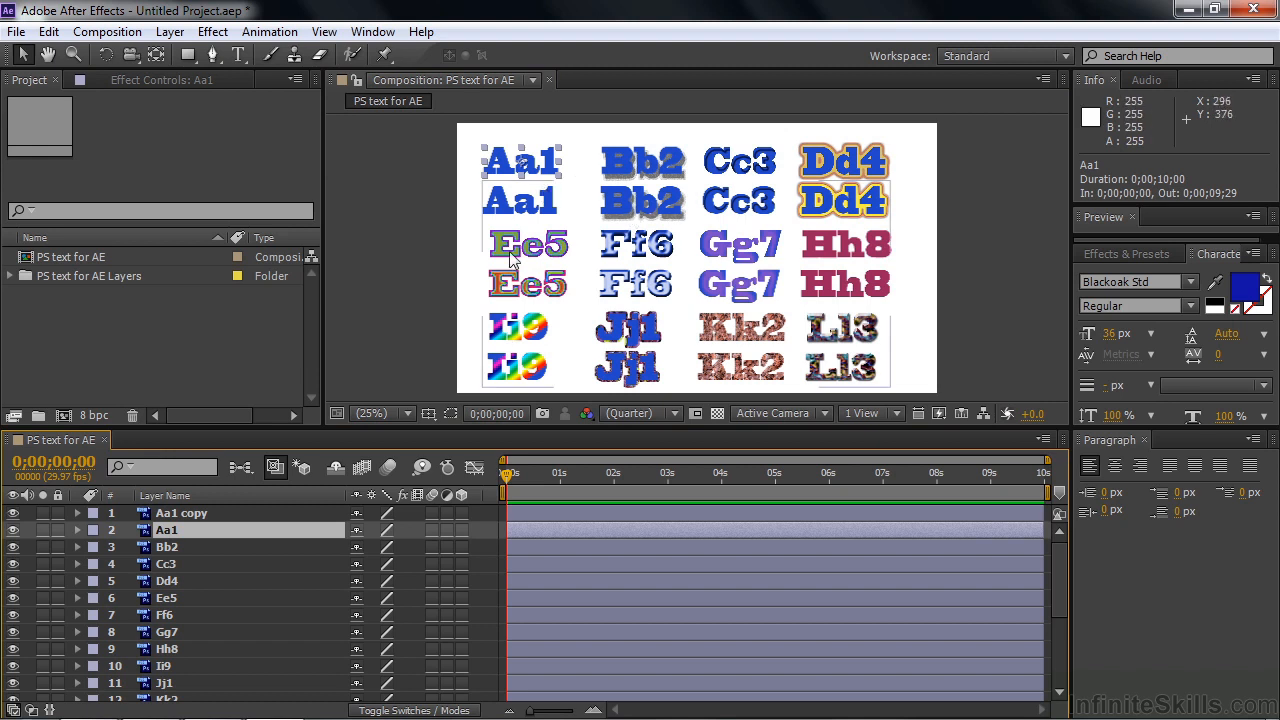
pyautogui.click(77, 530)
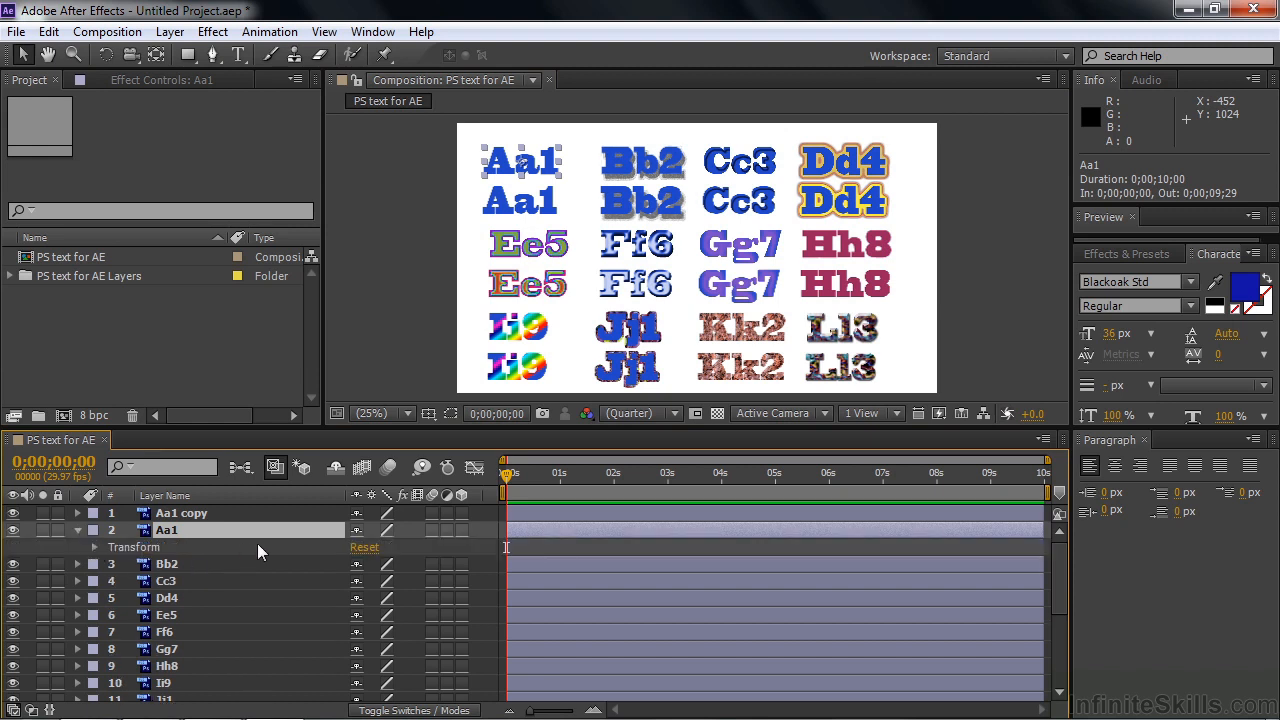
pyautogui.click(78, 529)
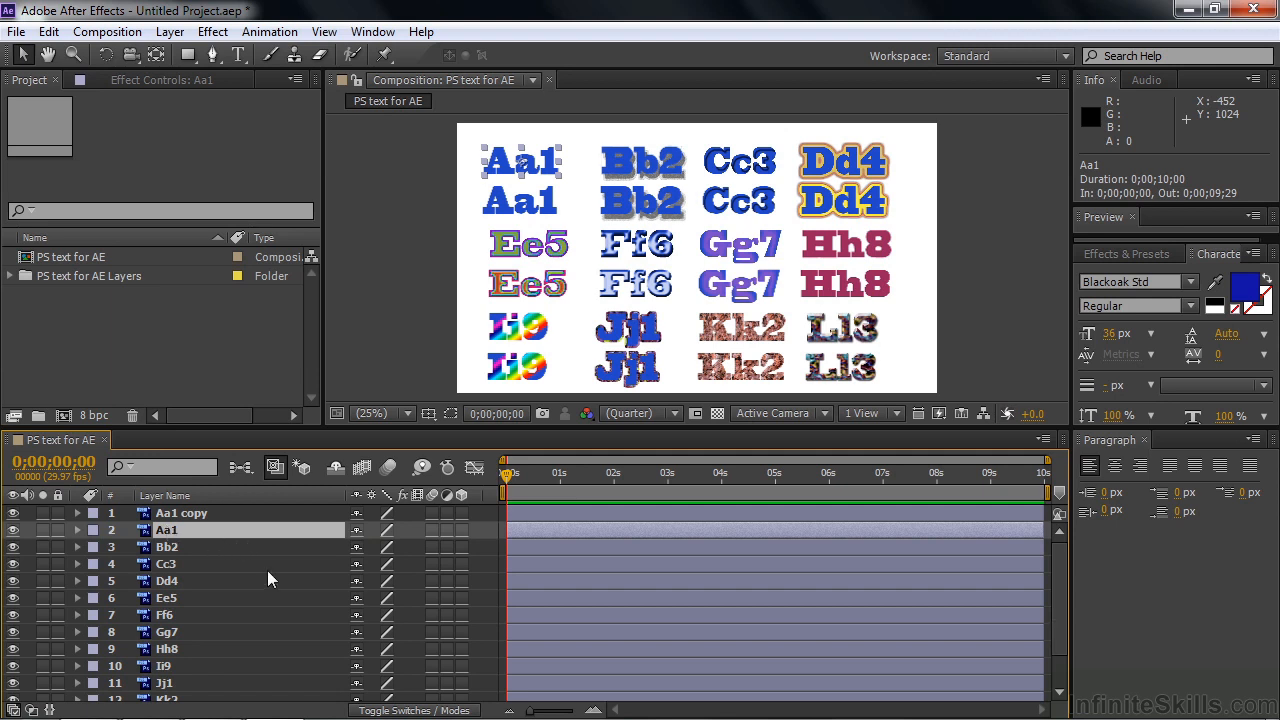
pyautogui.scroll(-2, 423, 615)
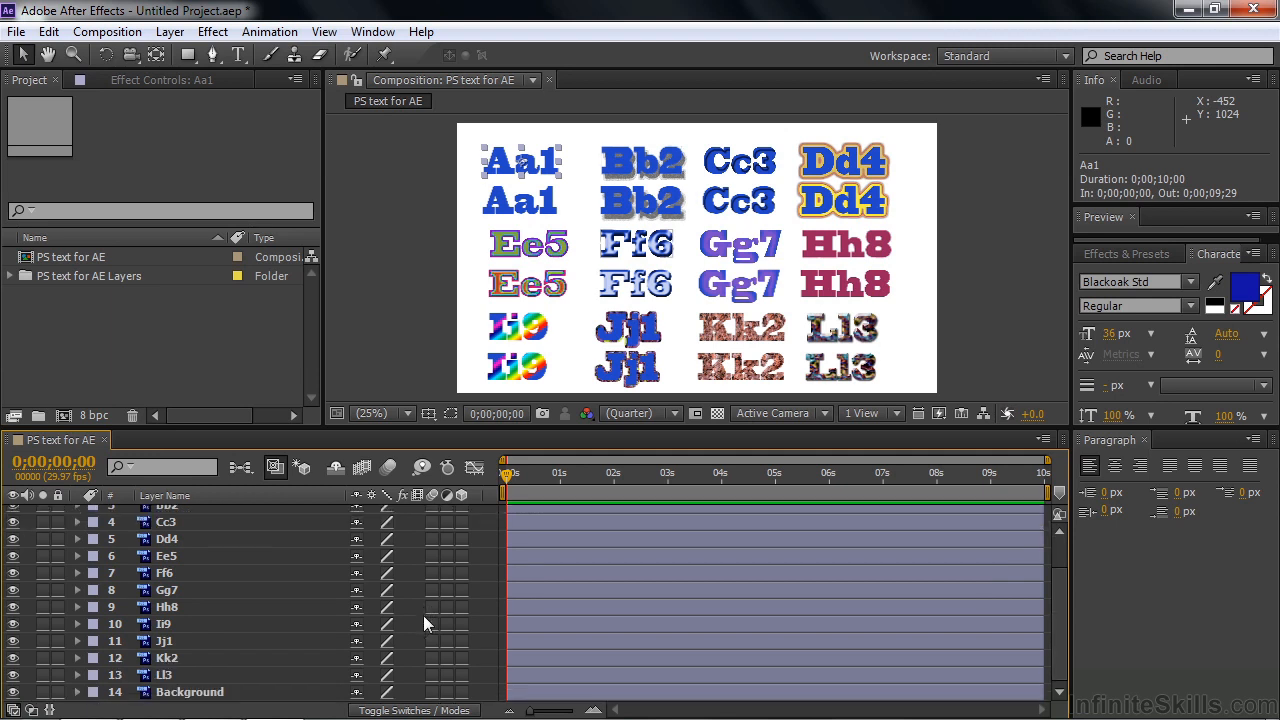
pyautogui.keyDown('shift'); pyautogui.click(156, 677); pyautogui.keyUp('shift')
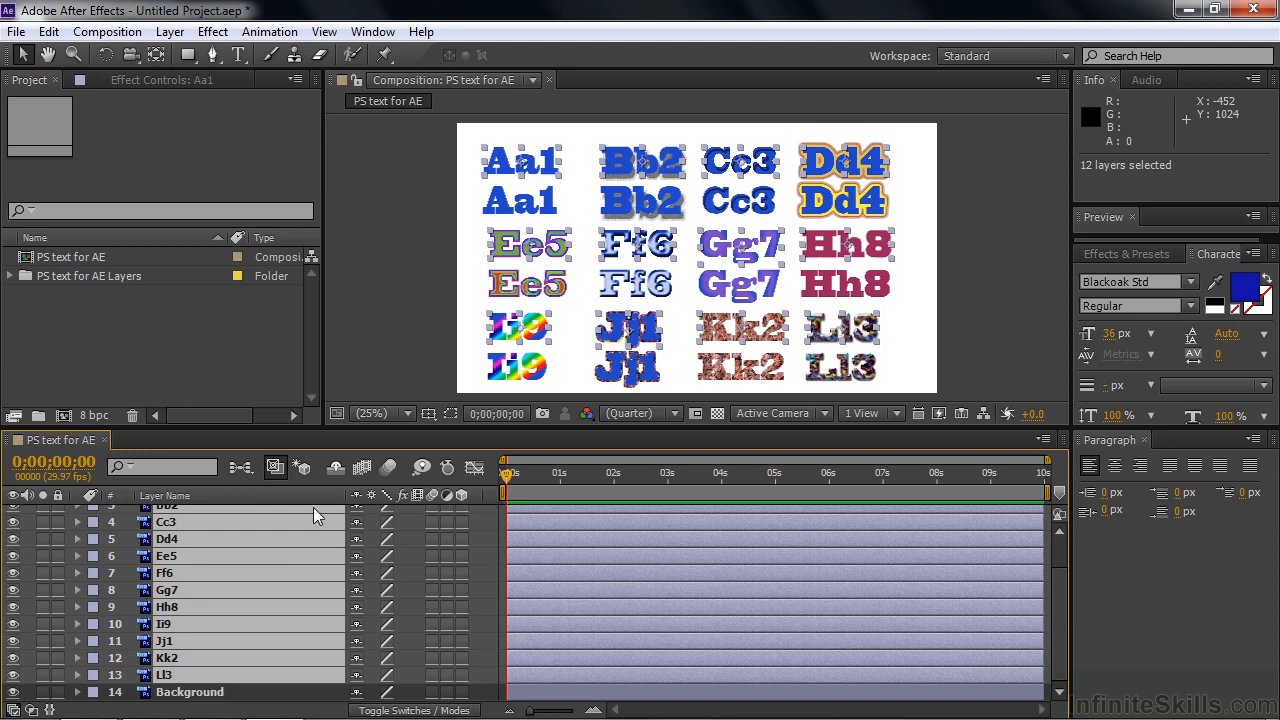
pyautogui.rightClick(155, 545)
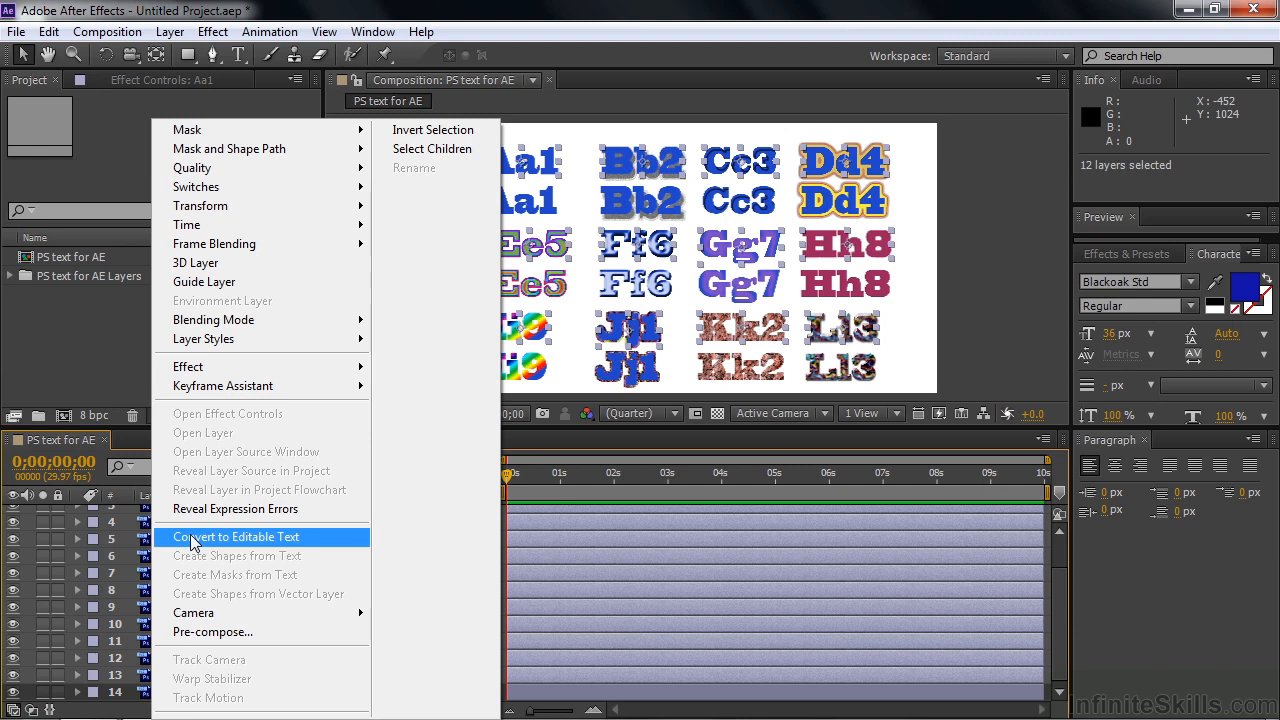
pyautogui.click(192, 540)
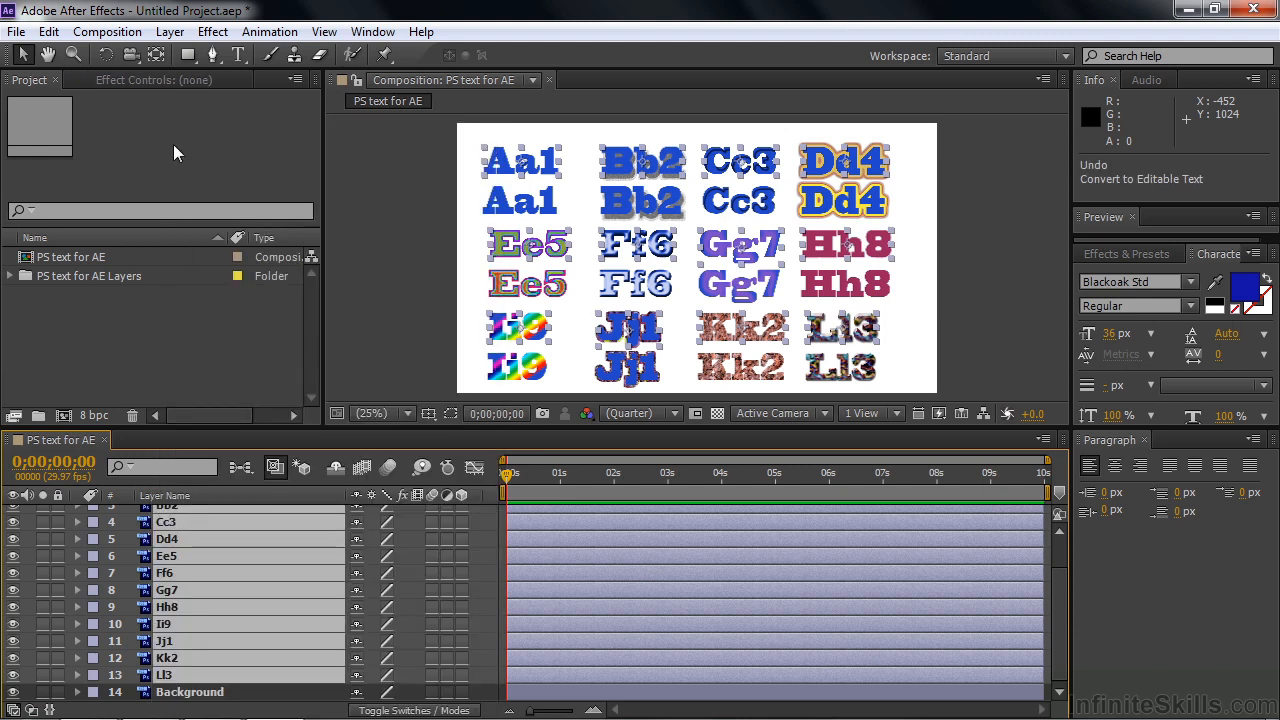
pyautogui.click(169, 31)
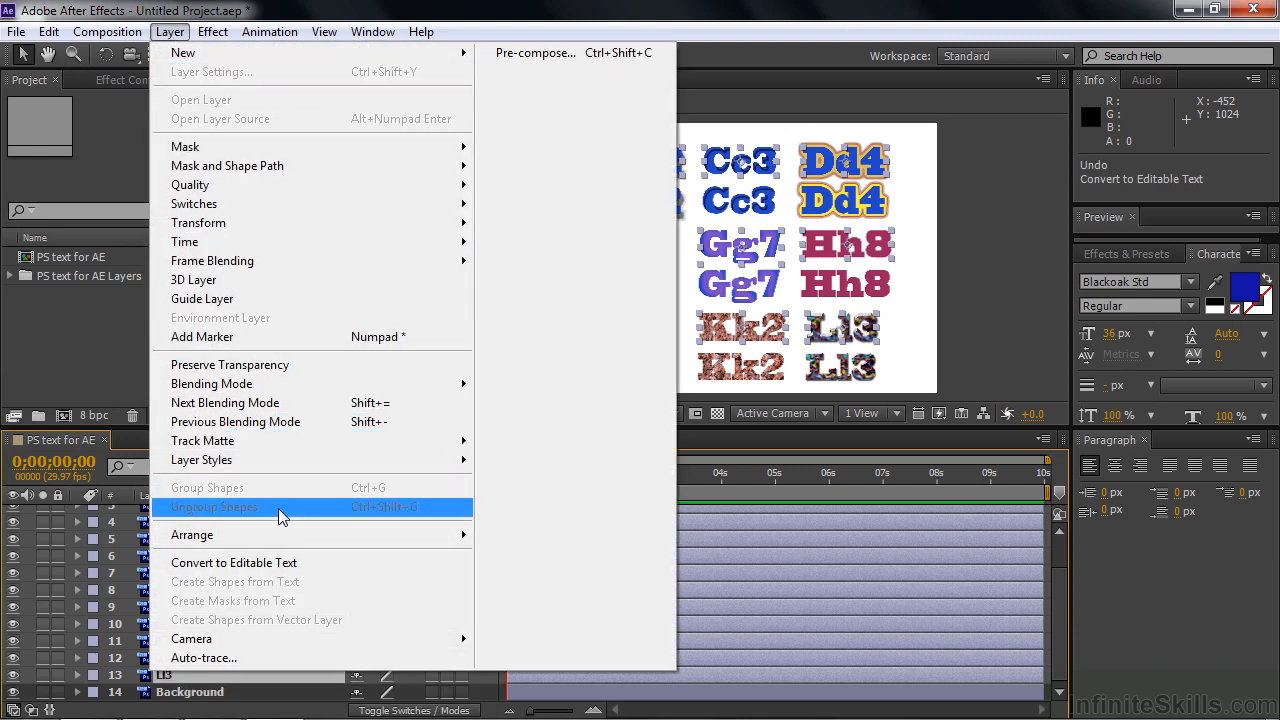
pyautogui.click(233, 567)
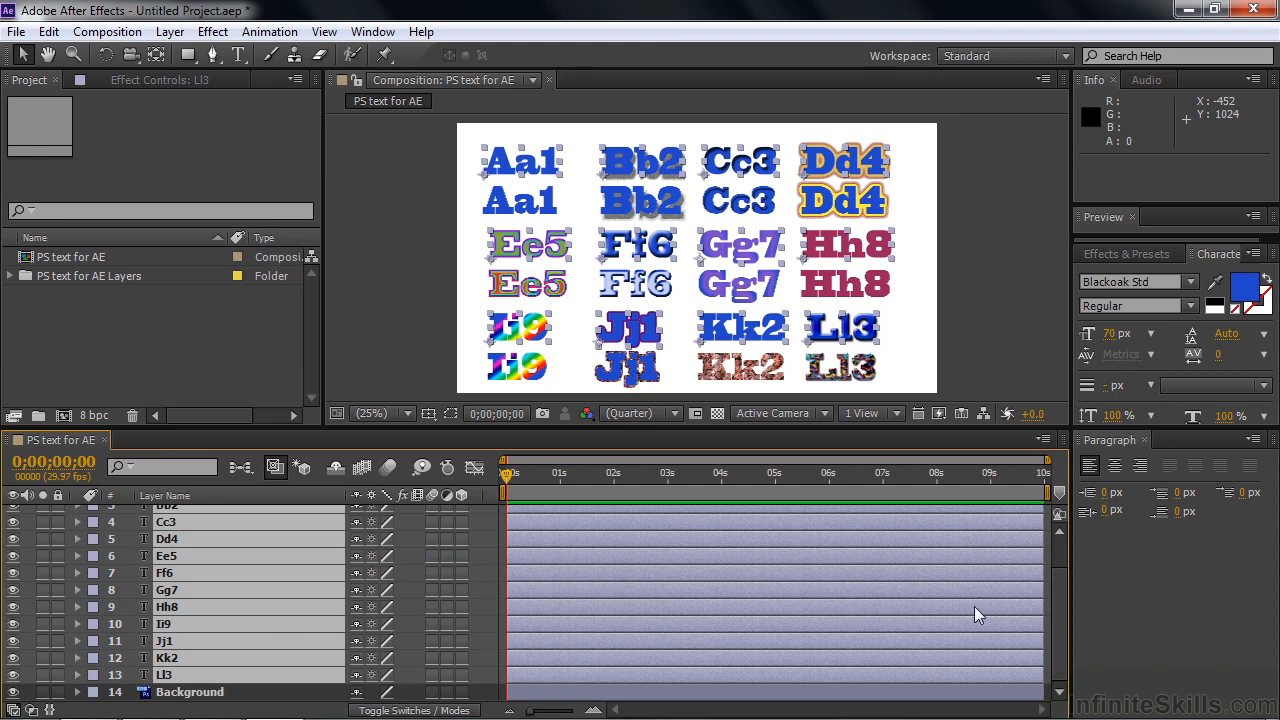
# - Deselect all layers and inspect the properties of the Aa1 copy layer
pyautogui.scroll(2, 1060, 649)
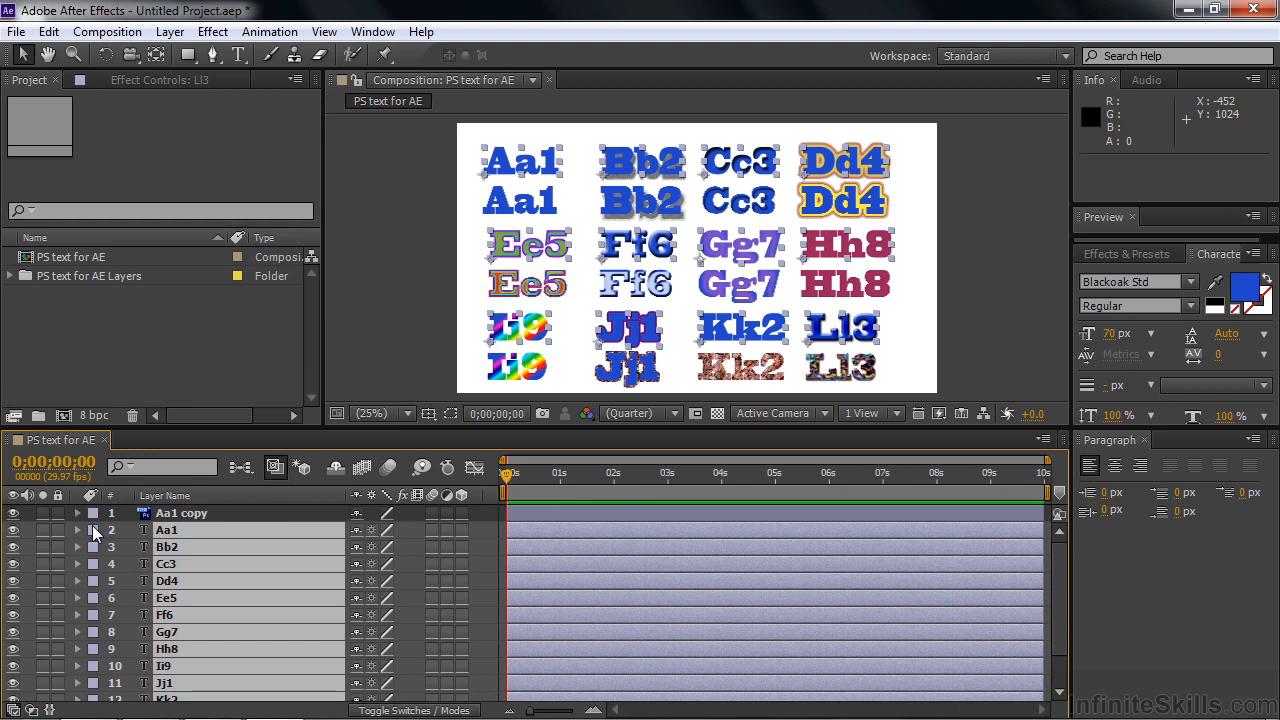
pyautogui.press('F2')
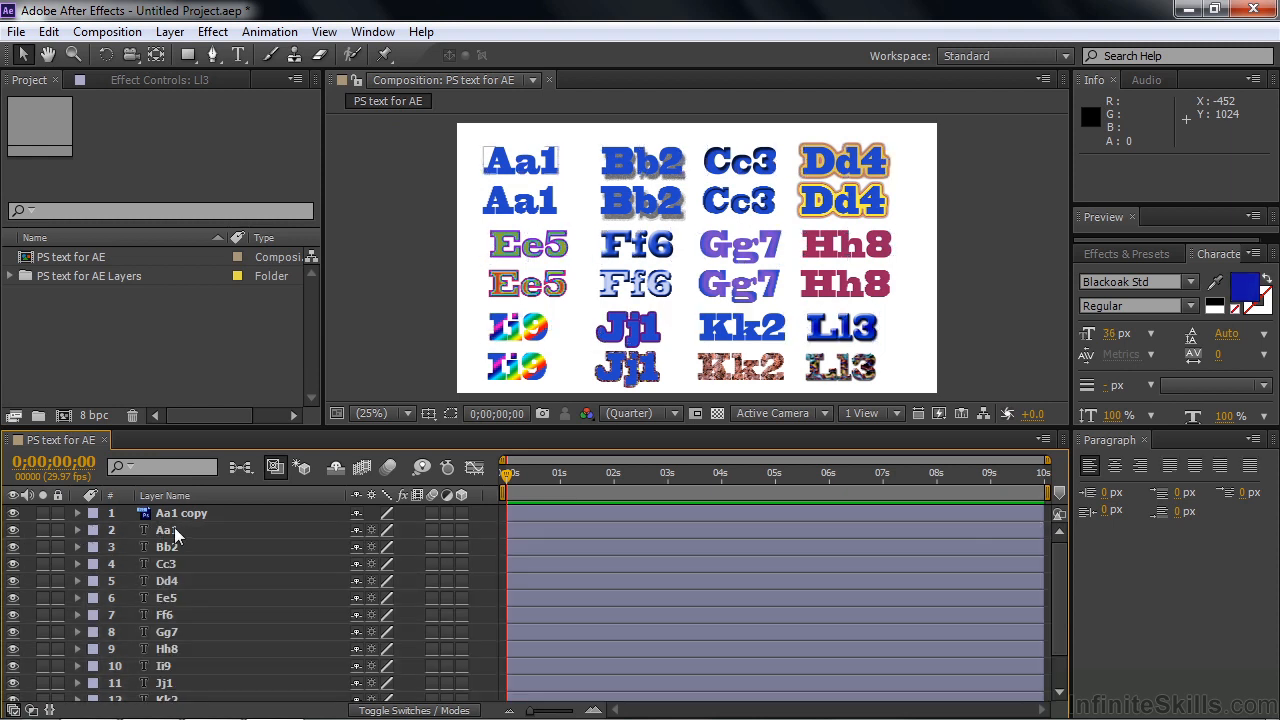
pyautogui.click(77, 513)
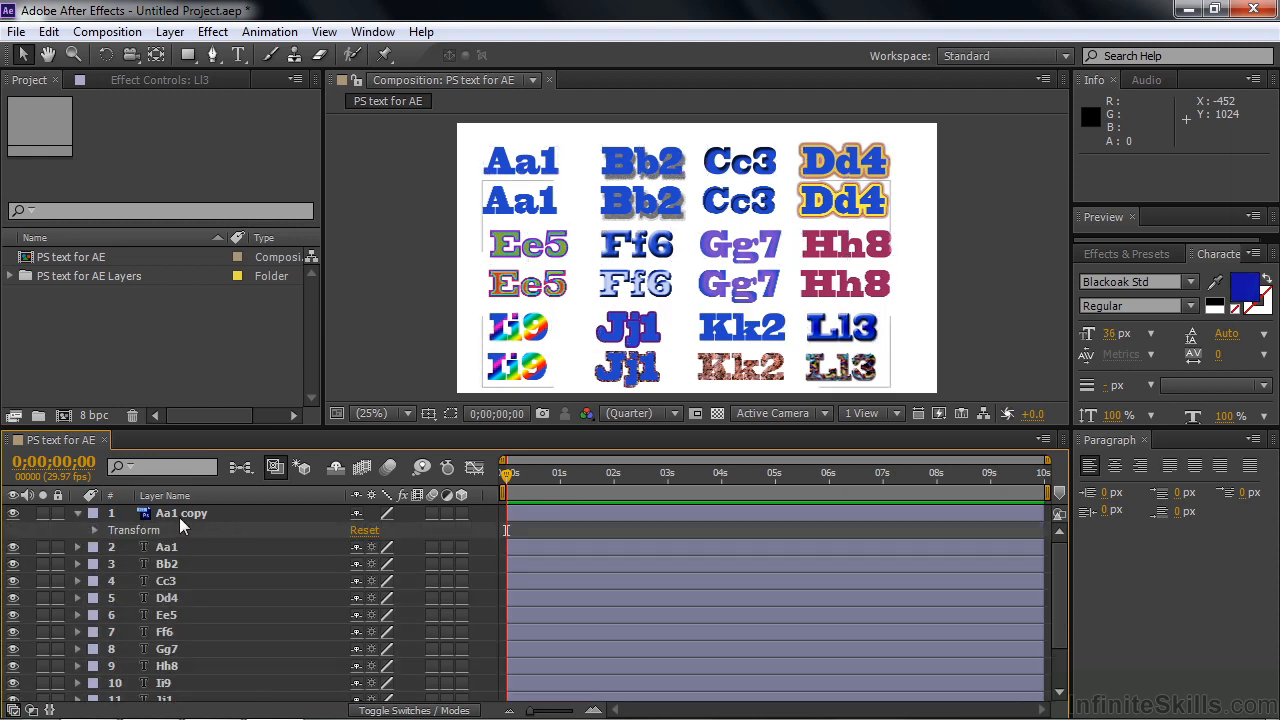
# - Inspect the Text properties of the converted Aa1 layer, including its source text and path options, and collapse the layer
pyautogui.click(76, 546)
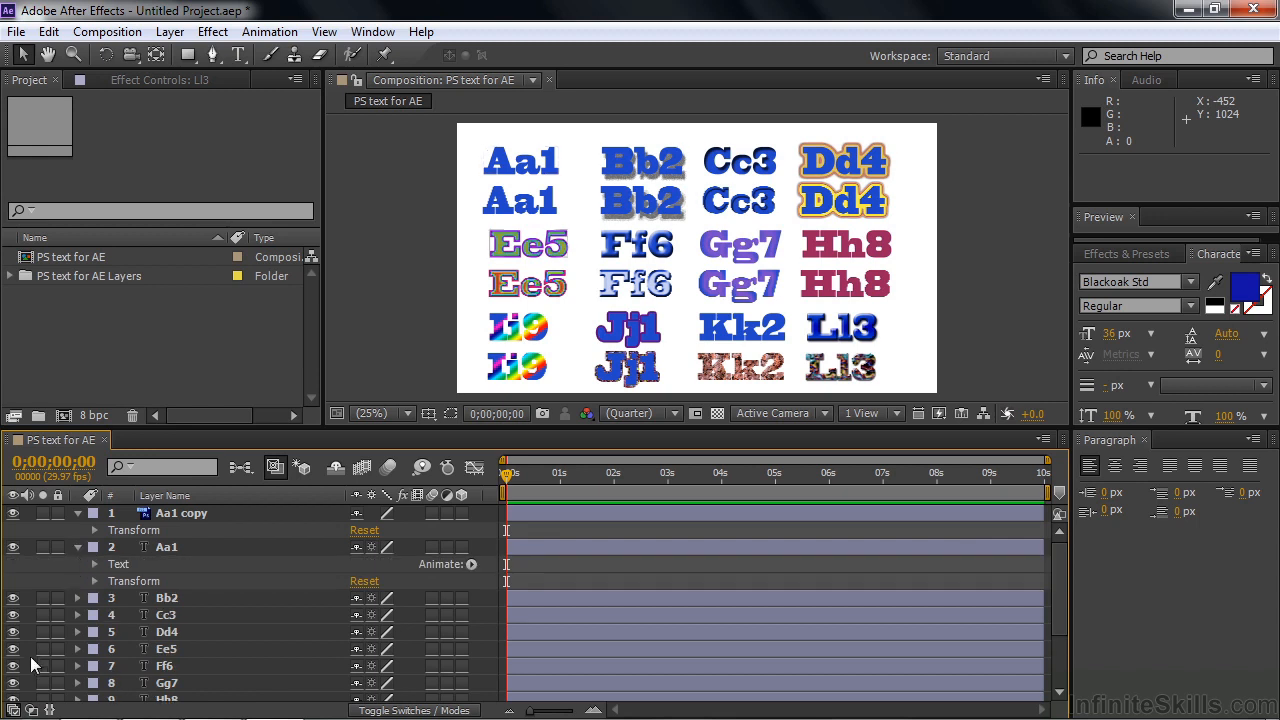
pyautogui.click(94, 564)
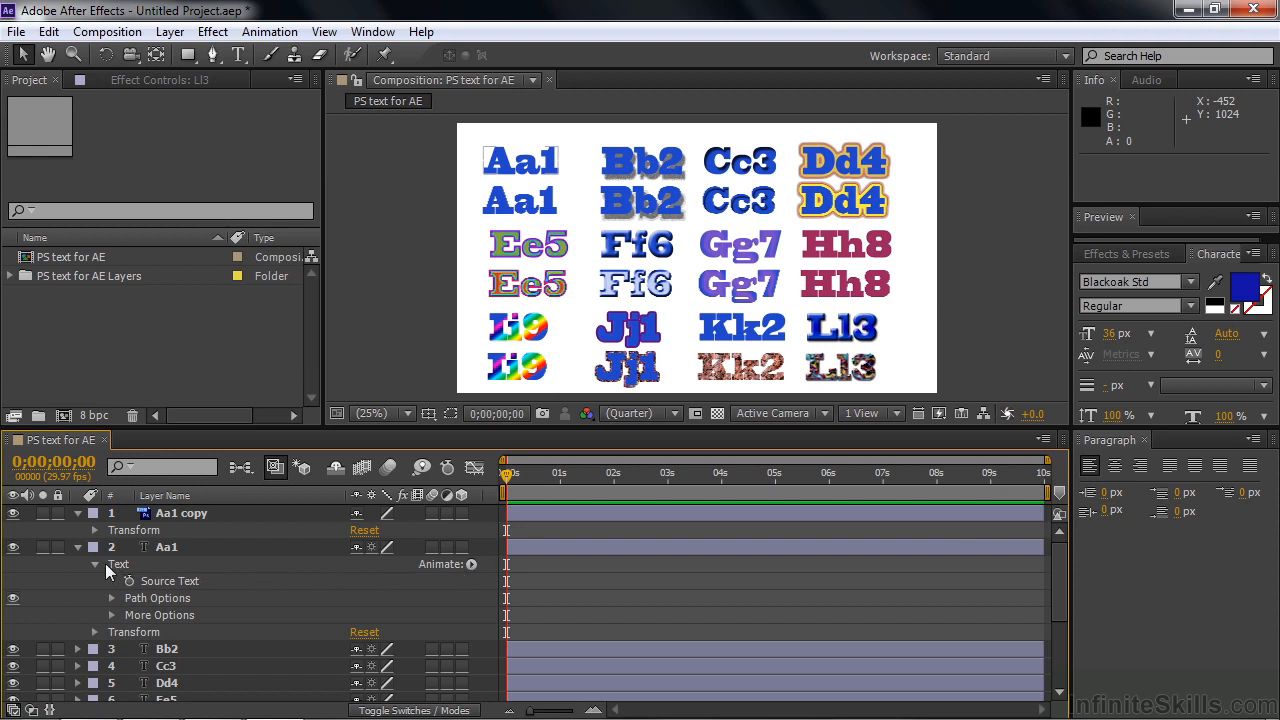
pyautogui.click(78, 547)
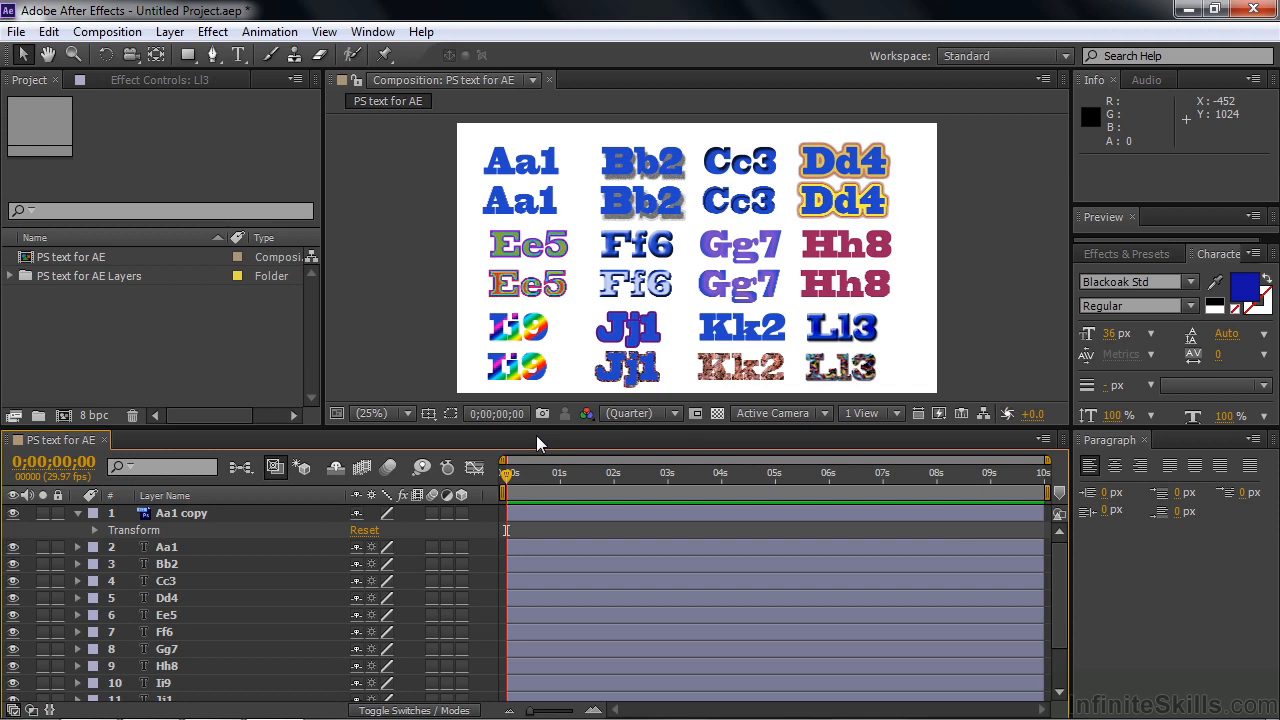
# - Compare the converted Bb2 and Cc3 text with the reference text below each at 100% magnification
pyautogui.press('/')
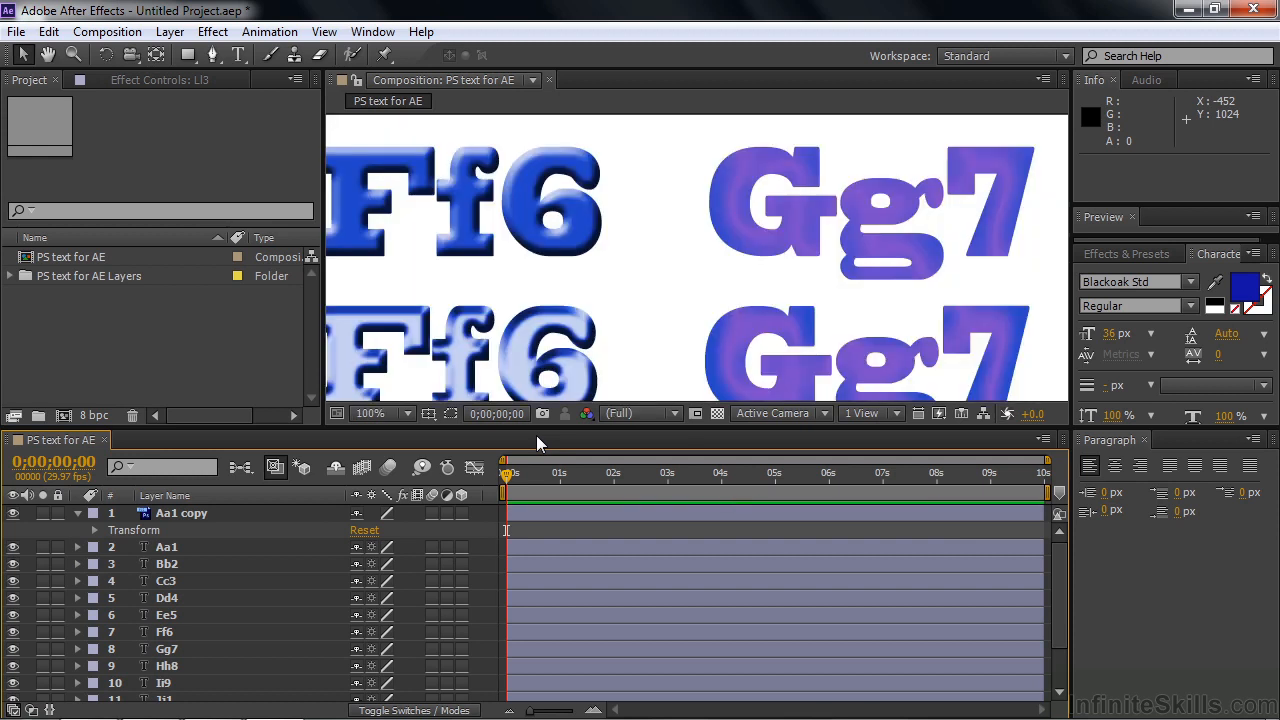
pyautogui.press('space')
pyautogui.moveTo(569, 248); pyautogui.dragTo(623, 380)
pyautogui.moveTo(663, 309)
pyautogui.mouseDown()
pyautogui.moveTo(672, 322)
pyautogui.moveTo(704, 318)
pyautogui.moveTo(679, 318)
pyautogui.mouseUp()
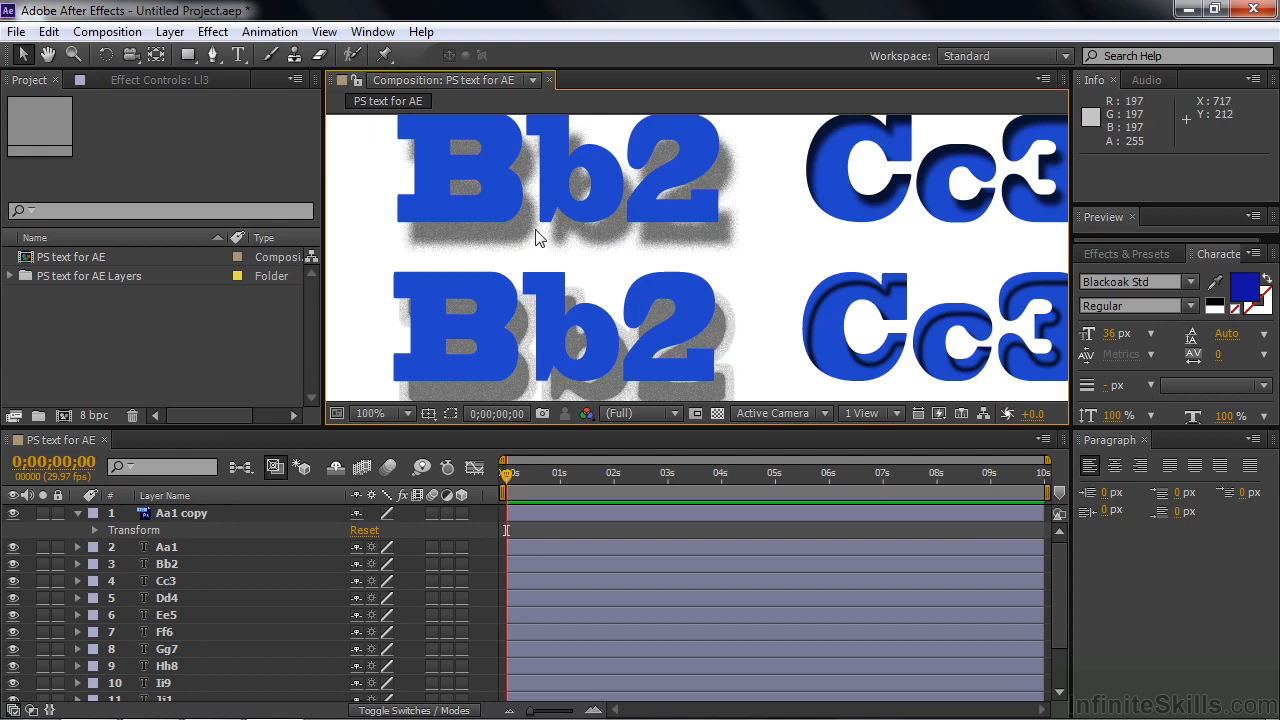
pyautogui.press('h')
pyautogui.moveTo(843, 243); pyautogui.dragTo(623, 258)
pyautogui.press('v')
pyautogui.click(628, 145)
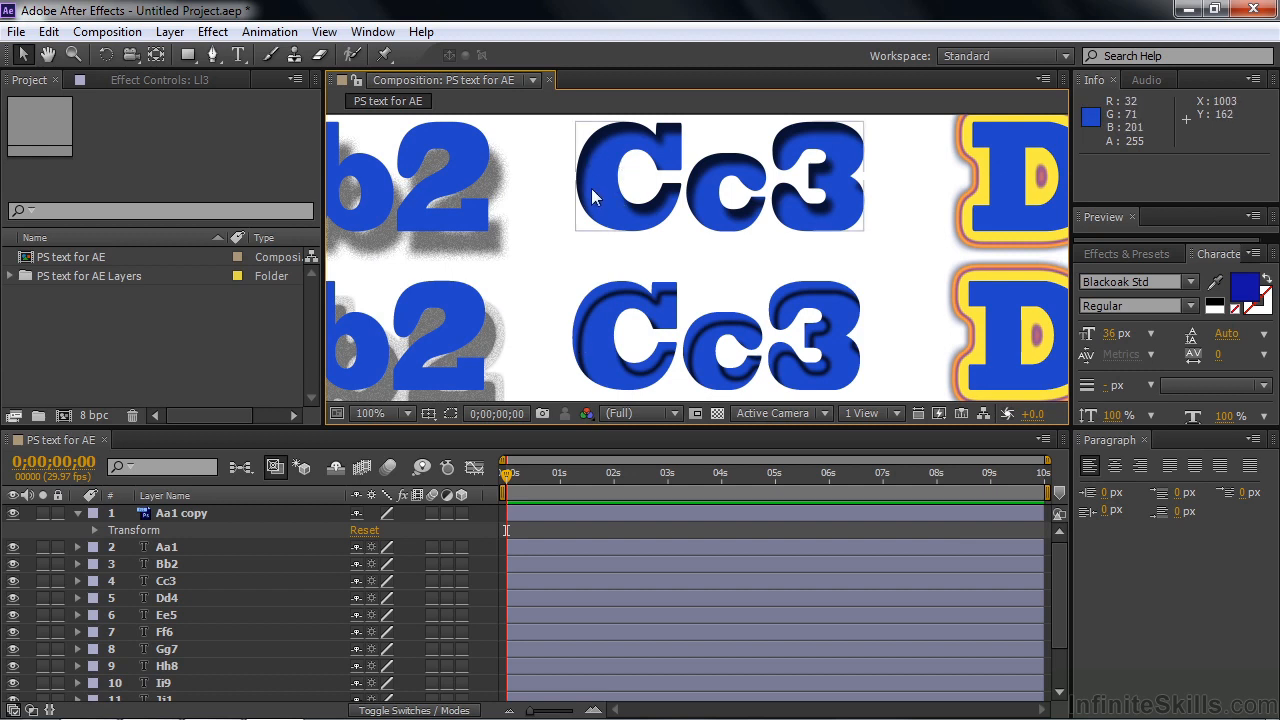
pyautogui.click(586, 245)
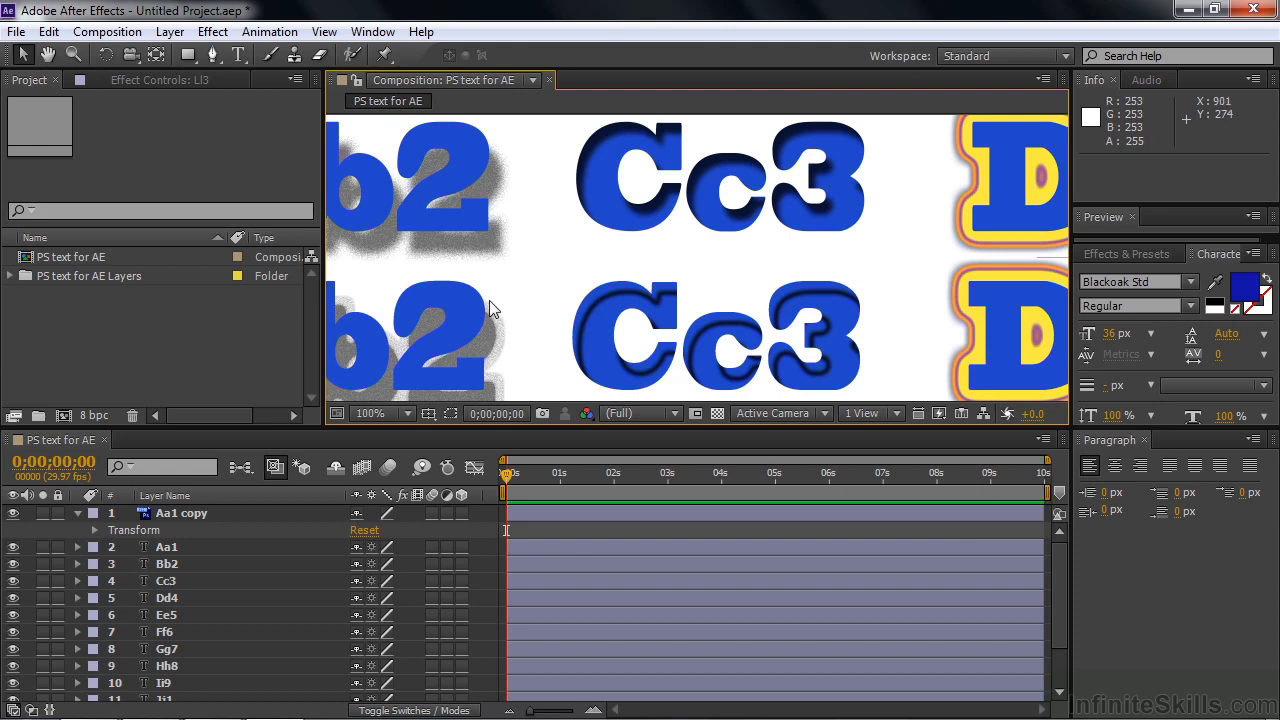
# - Compare the converted Ff6, Jj1, Kk2 and Ll3 text with the reference text below each at 100%
pyautogui.press('space')
pyautogui.moveTo(480, 329); pyautogui.dragTo(520, 150)
pyautogui.moveTo(590, 345); pyautogui.dragTo(580, 218)
pyautogui.moveTo(592, 314); pyautogui.dragTo(774, 268)
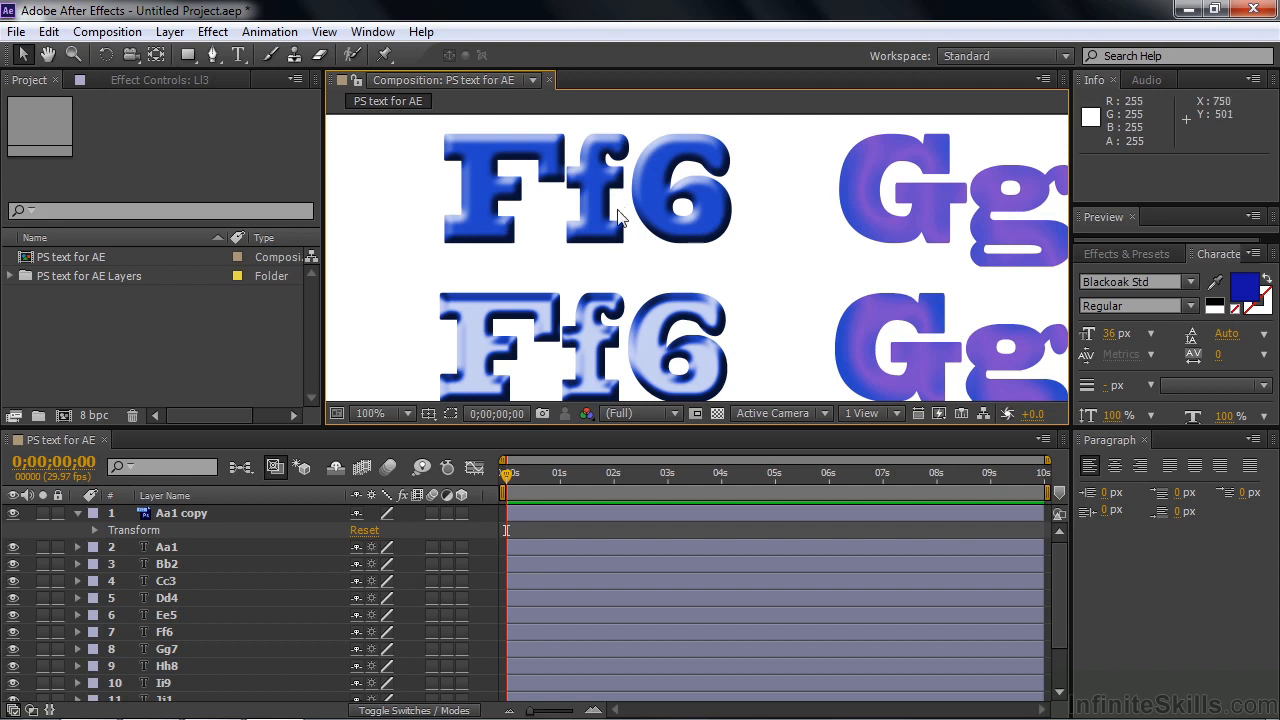
pyautogui.press('space')
pyautogui.moveTo(705, 291); pyautogui.dragTo(605, 177)
pyautogui.moveTo(783, 331); pyautogui.dragTo(720, 178)
pyautogui.moveTo(690, 308); pyautogui.dragTo(780, 240)
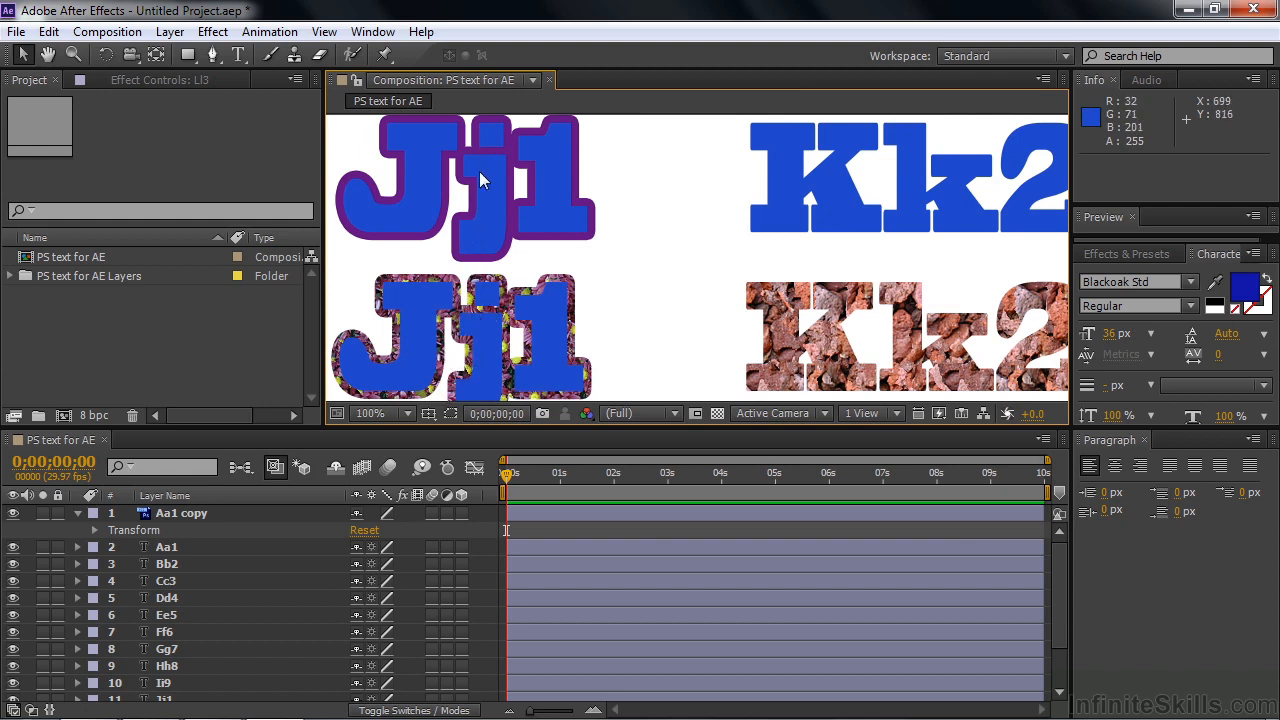
pyautogui.moveTo(853, 212); pyautogui.dragTo(743, 208)
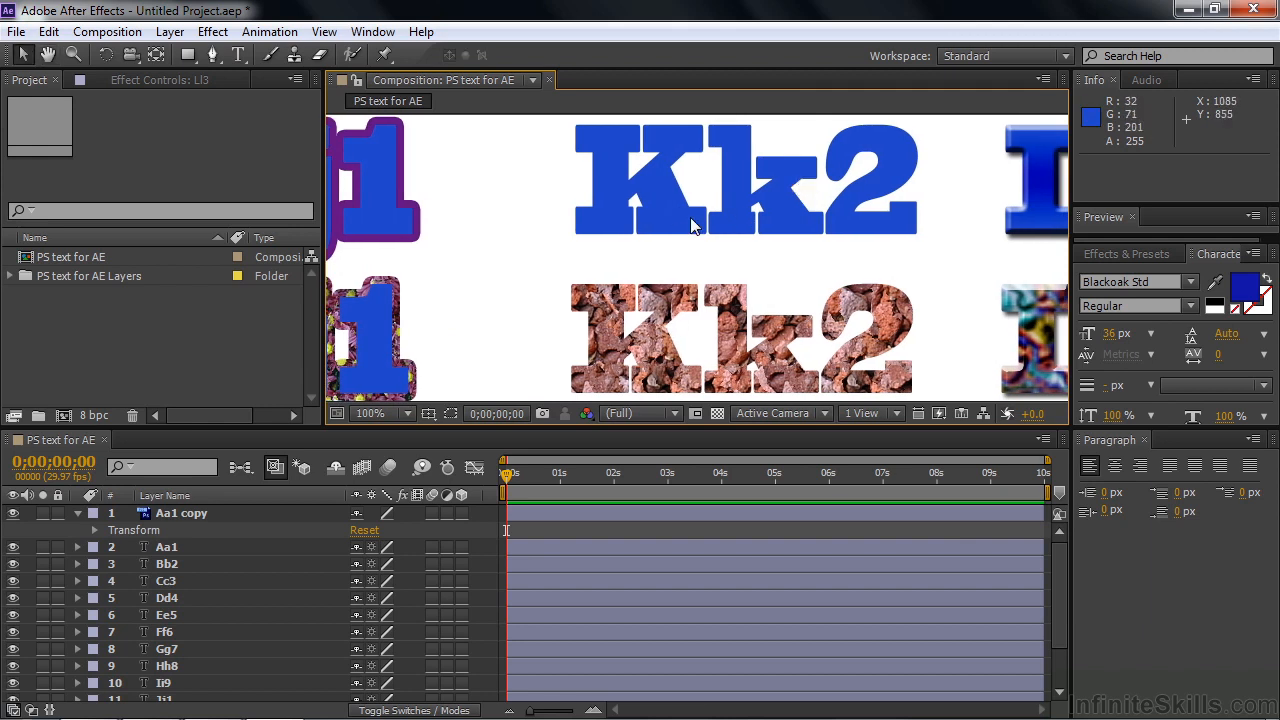
pyautogui.moveTo(900, 266); pyautogui.dragTo(677, 251)
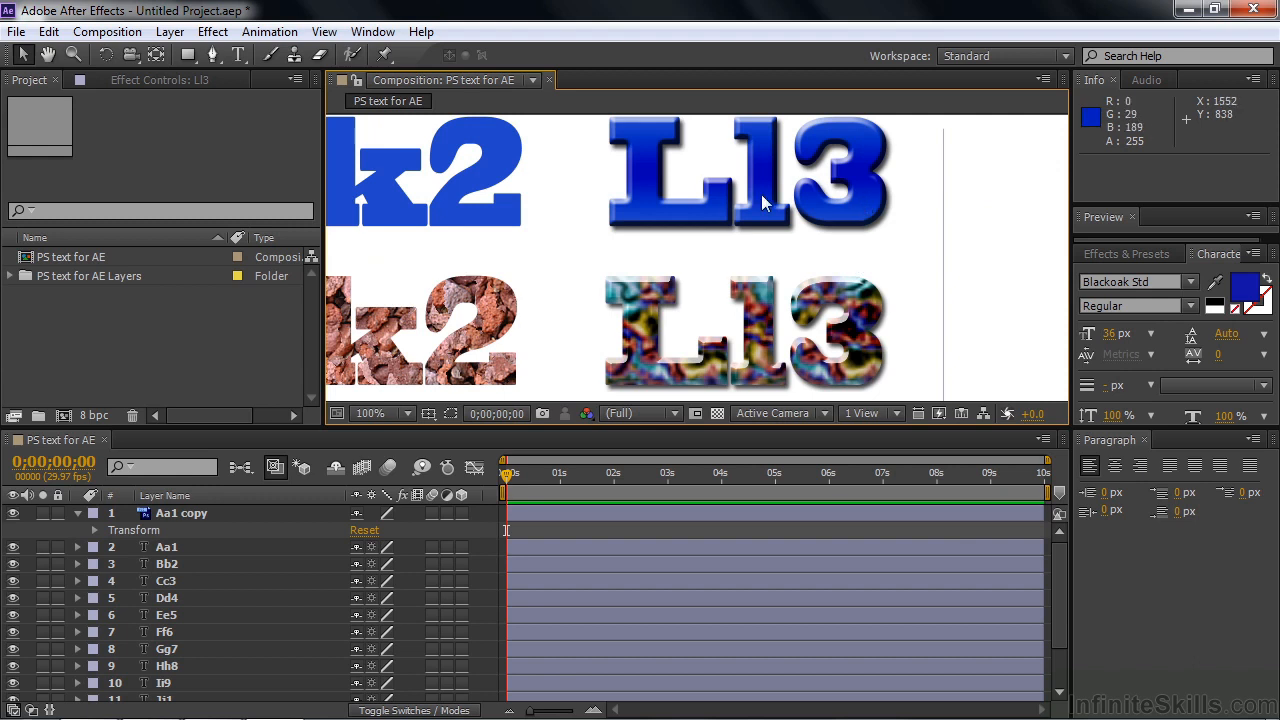
# - Set the Pattern Overlay scale in the Kk2 layer's styles to 92%
pyautogui.moveTo(555, 216); pyautogui.dragTo(769, 206)
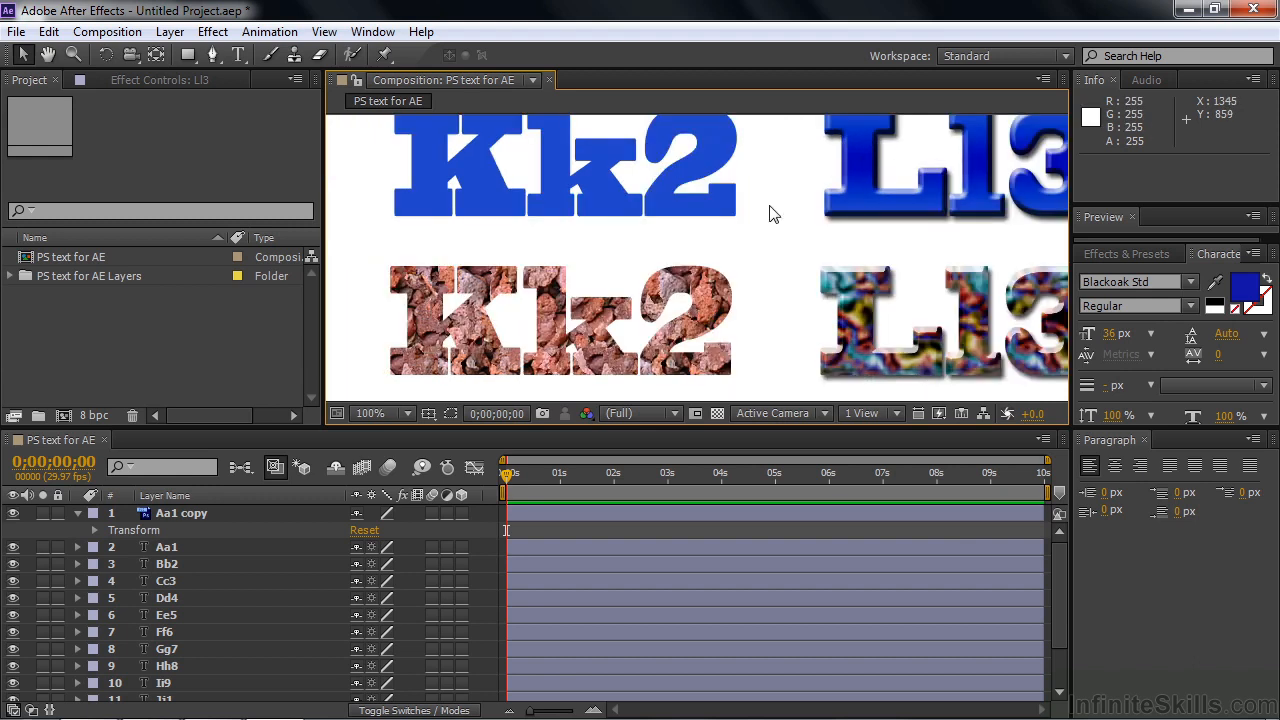
pyautogui.moveTo(1056, 582); pyautogui.dragTo(1061, 624)
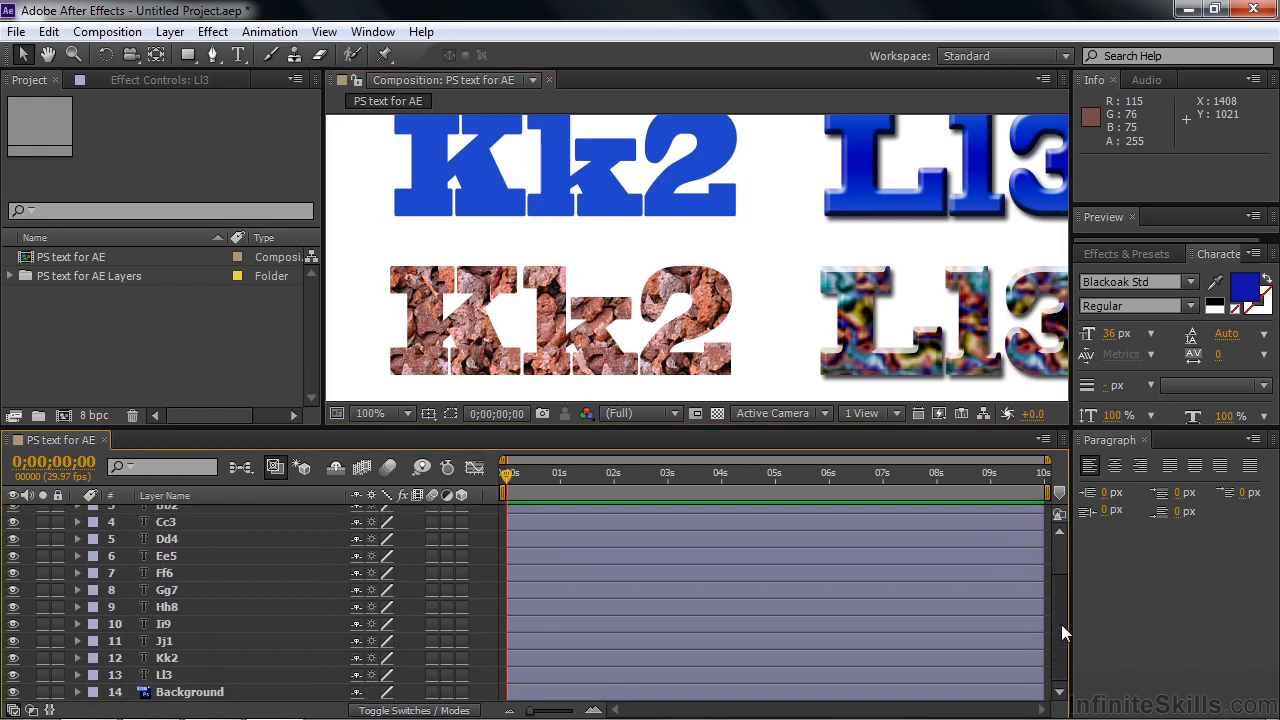
pyautogui.click(77, 658)
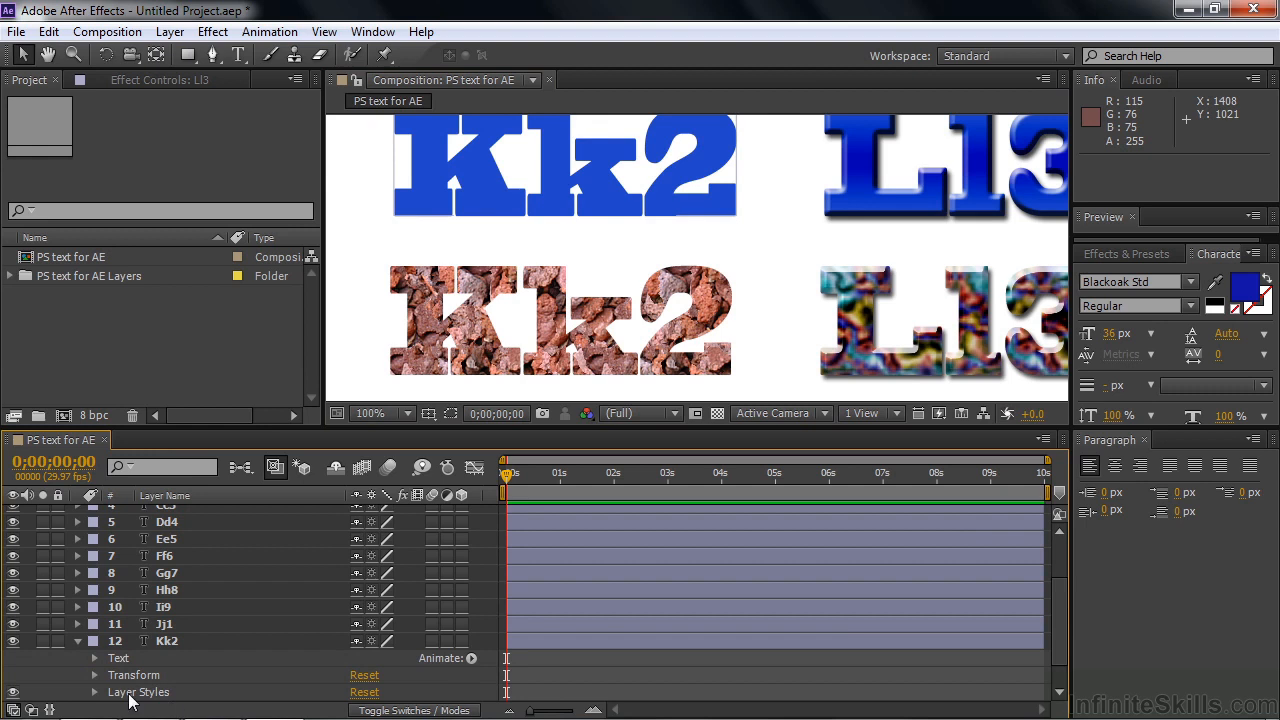
pyautogui.click(94, 693)
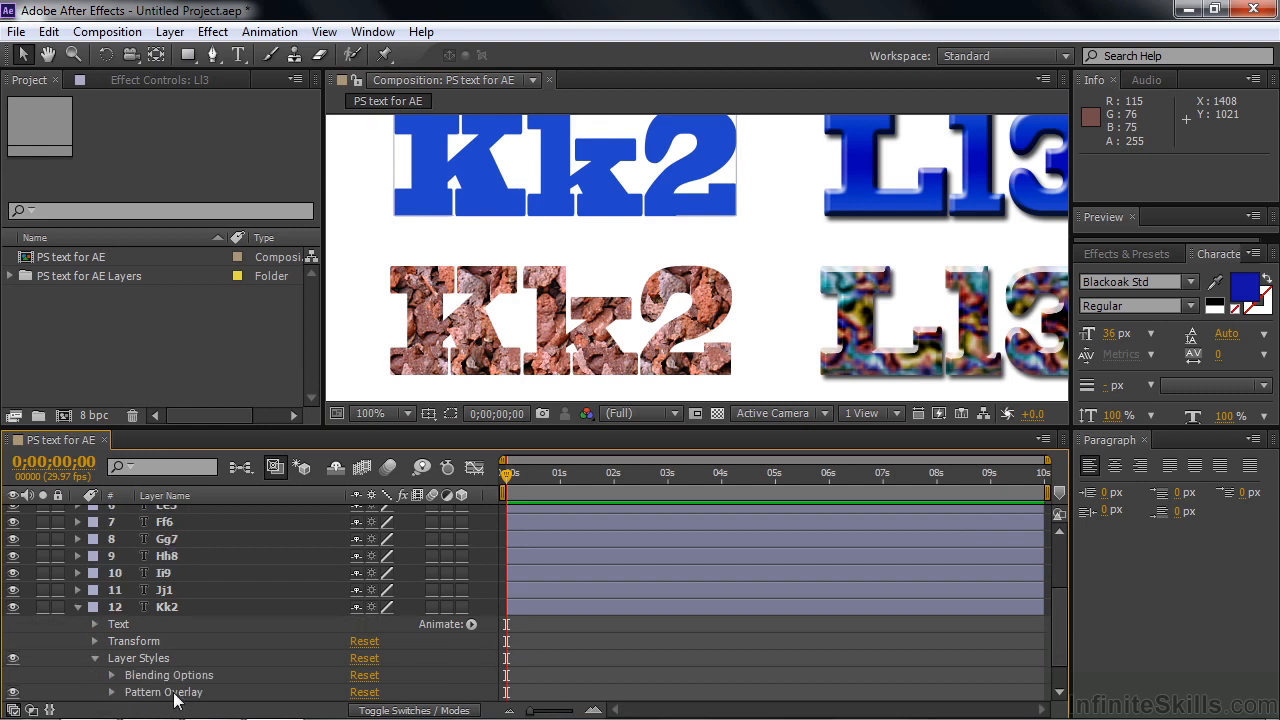
pyautogui.click(111, 692)
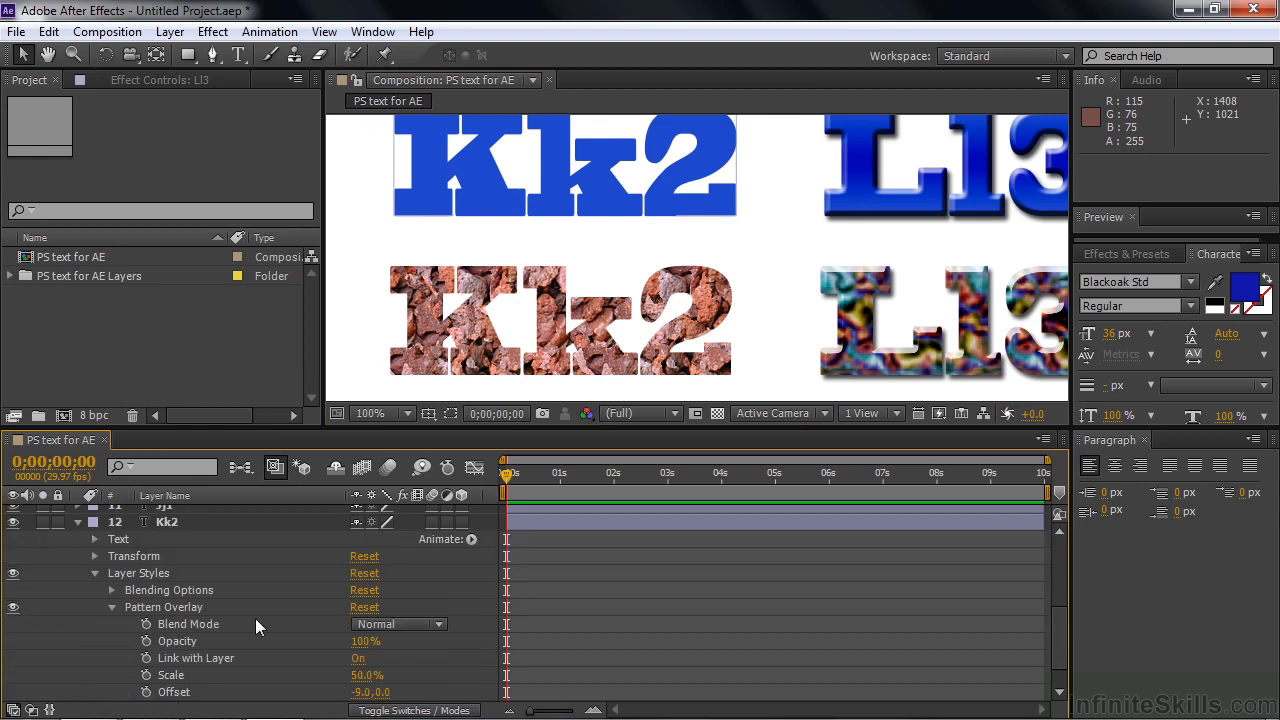
pyautogui.click(200, 675)
pyautogui.moveTo(366, 675); pyautogui.dragTo(398, 675)
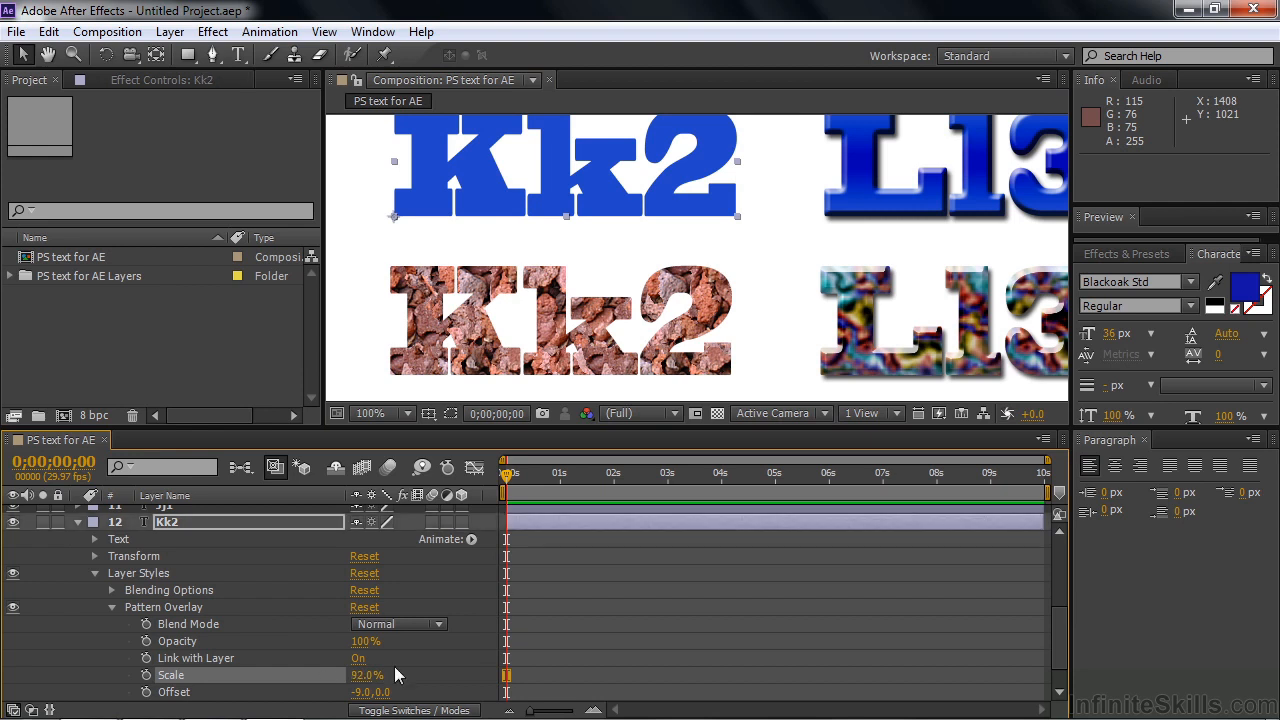